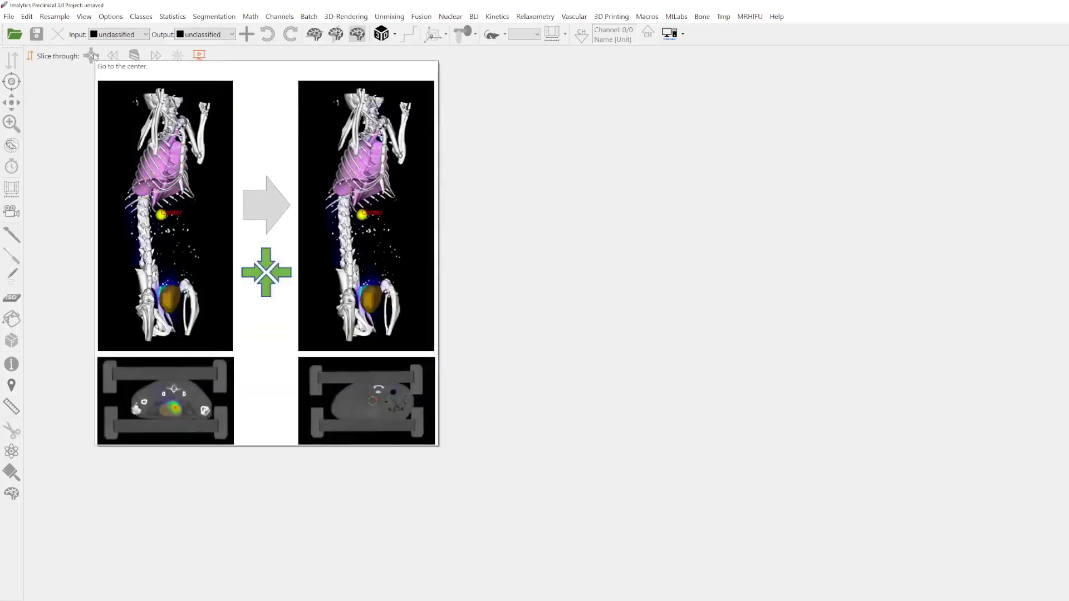
- Try the slice-index prompt and the kinetics options, leaving both unchanged
{"action": "left_click", "coordinate": [134, 55]}
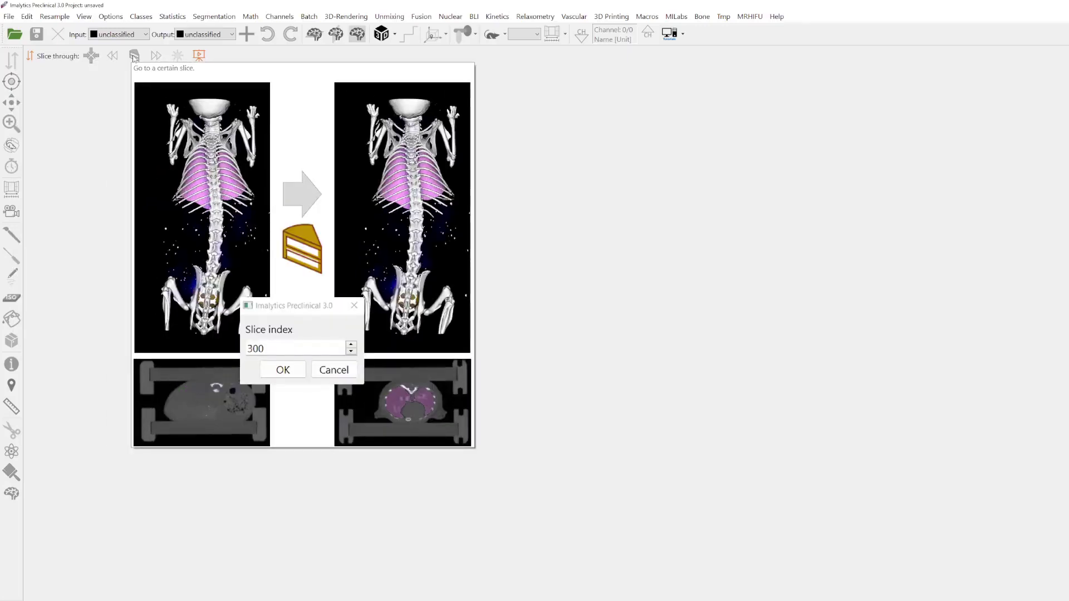
{"action": "key", "text": "Return"}
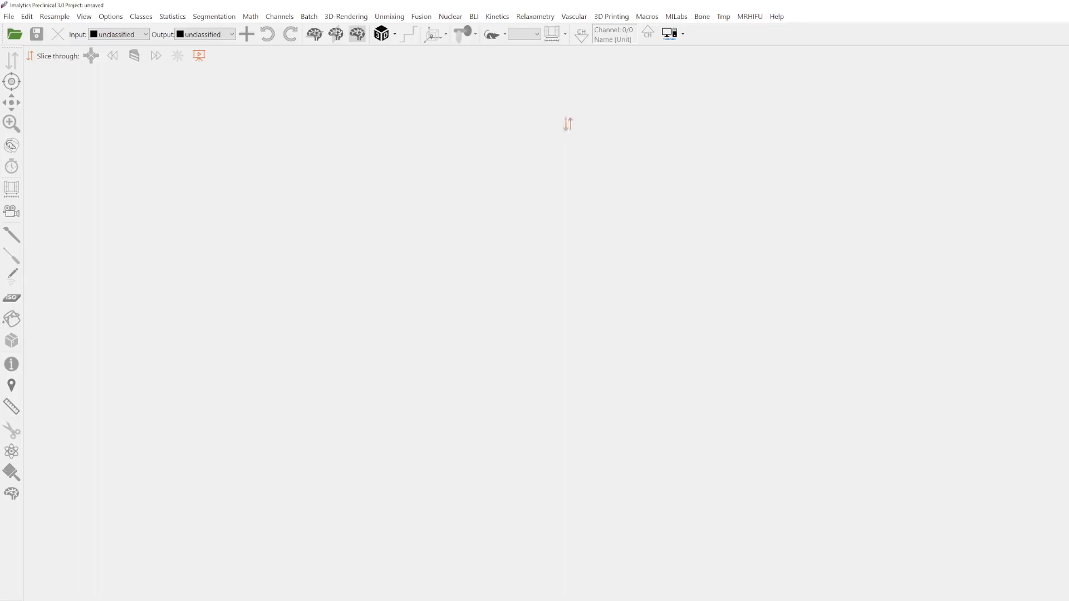
{"action": "left_click", "coordinate": [497, 15]}
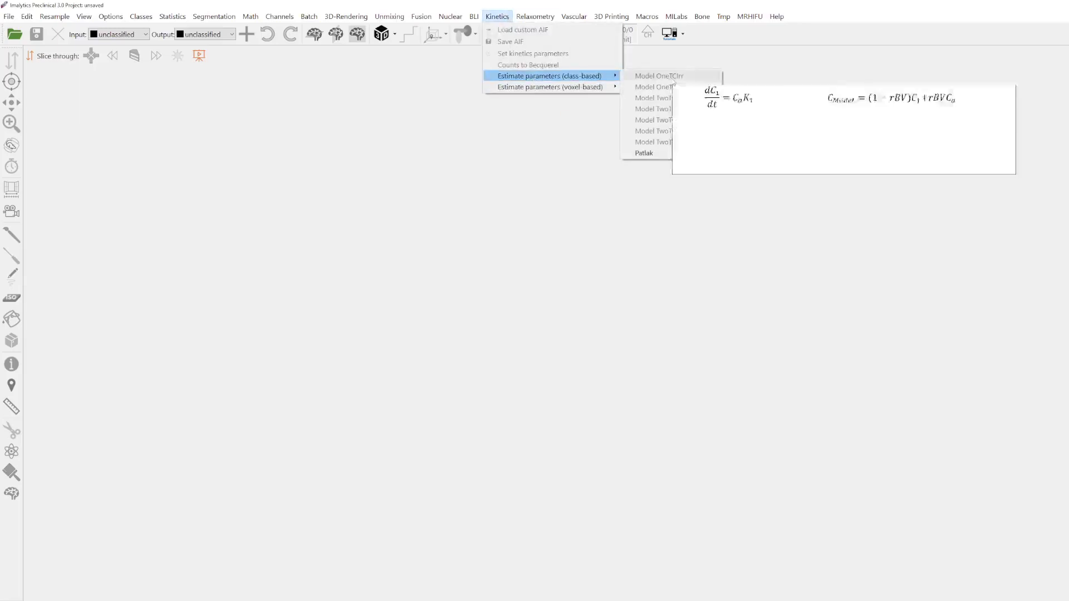
{"action": "mouse_move", "coordinate": [645, 132]}
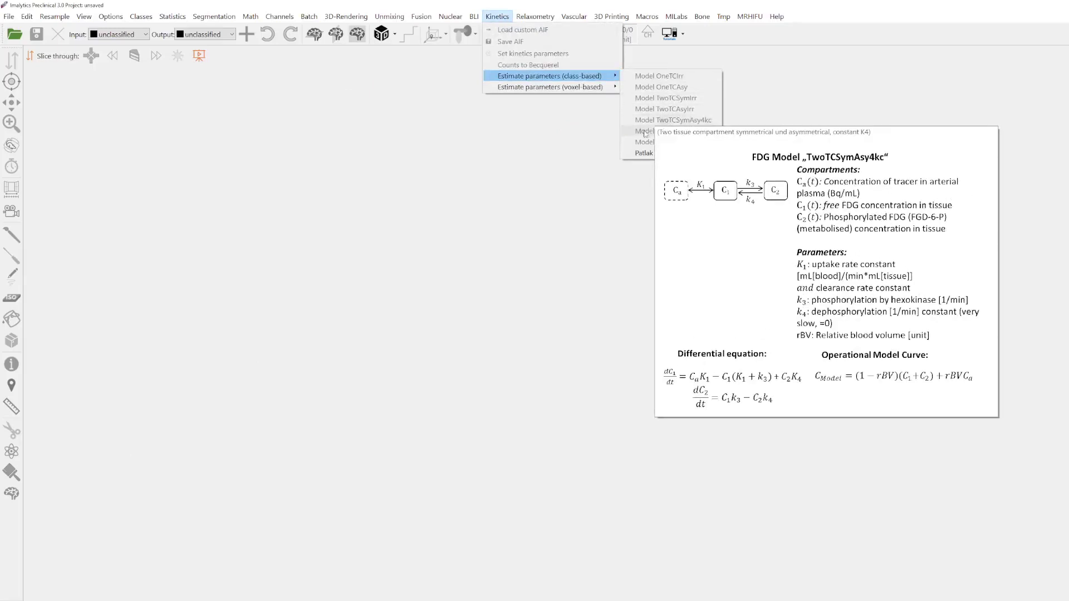
{"action": "left_click", "coordinate": [400, 245]}
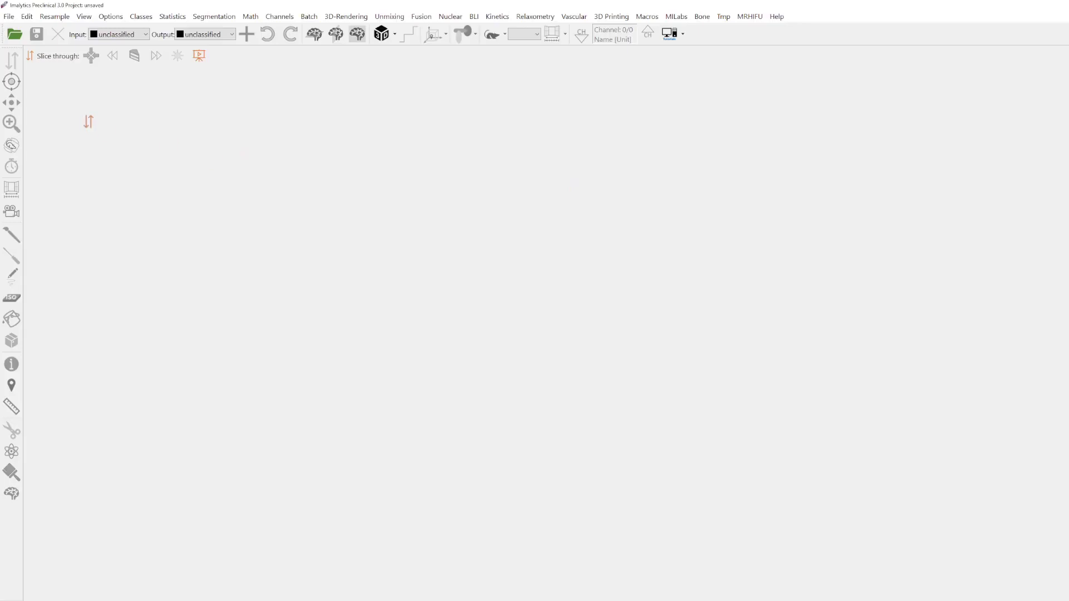
- Browse the File menu, then bring up the tutorials and examples list
{"action": "left_click", "coordinate": [10, 19]}
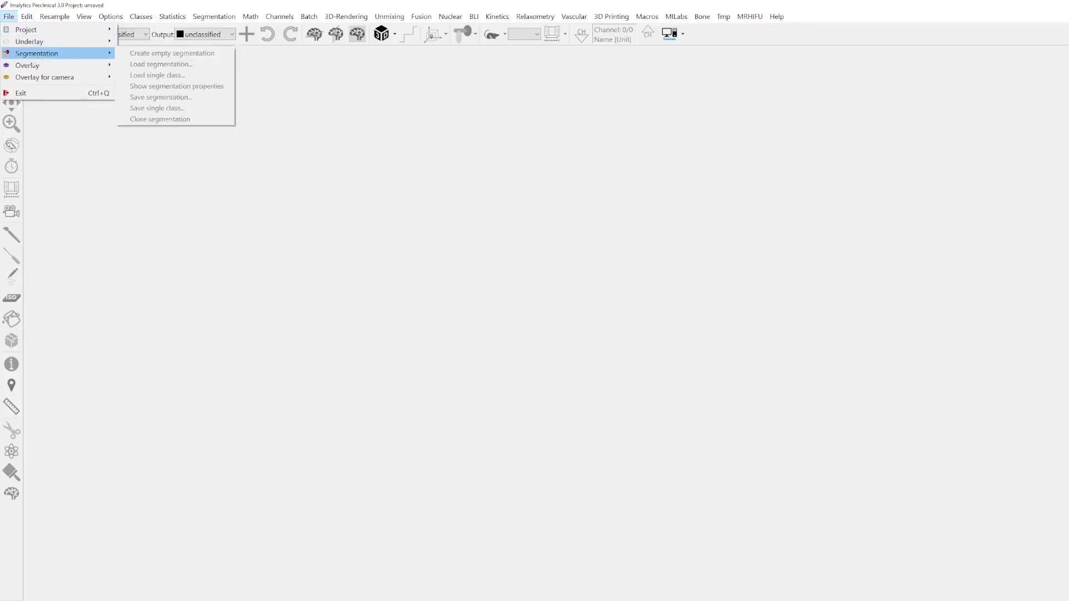
{"action": "mouse_move", "coordinate": [44, 77]}
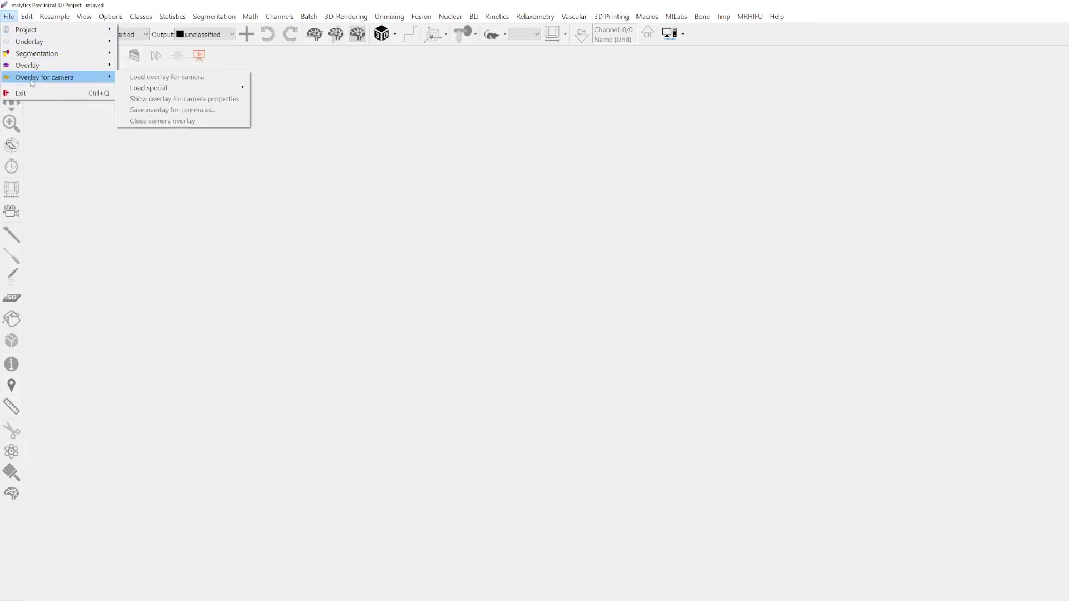
{"action": "left_click", "coordinate": [602, 157]}
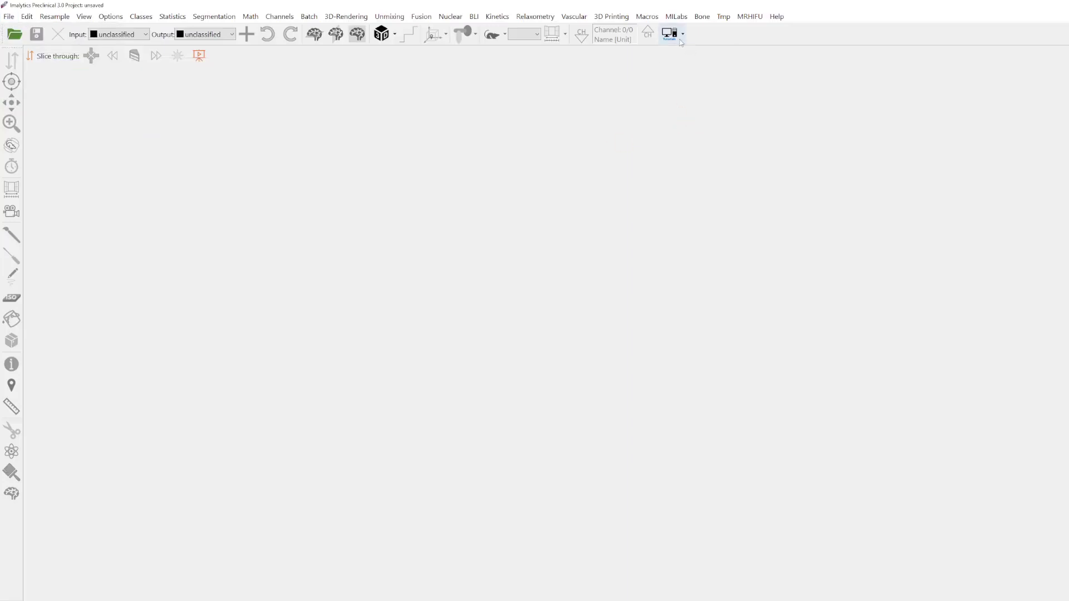
{"action": "left_click", "coordinate": [680, 39]}
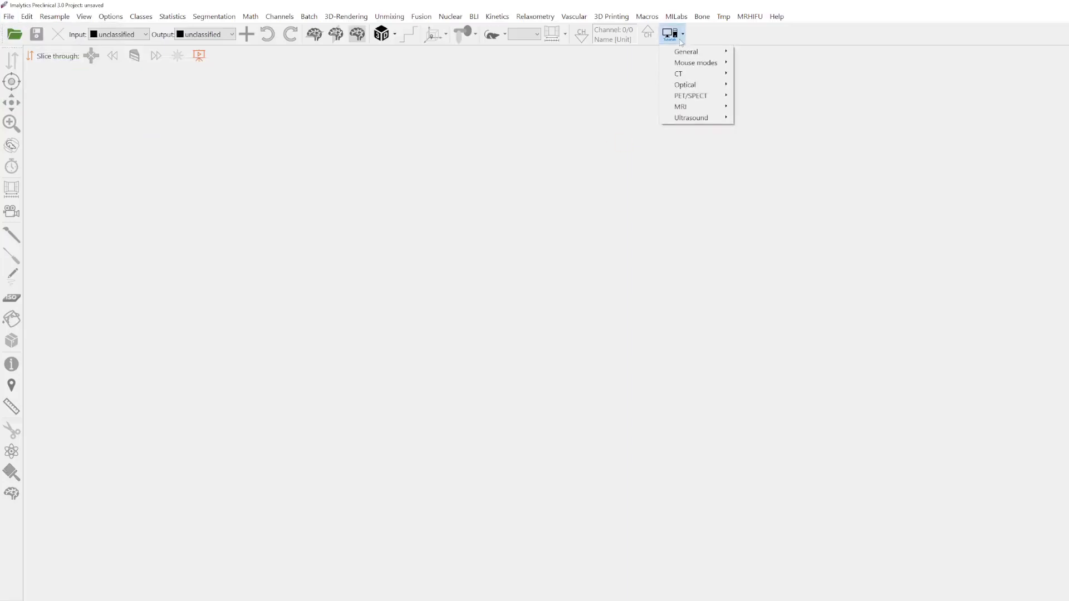
{"action": "mouse_move", "coordinate": [687, 52]}
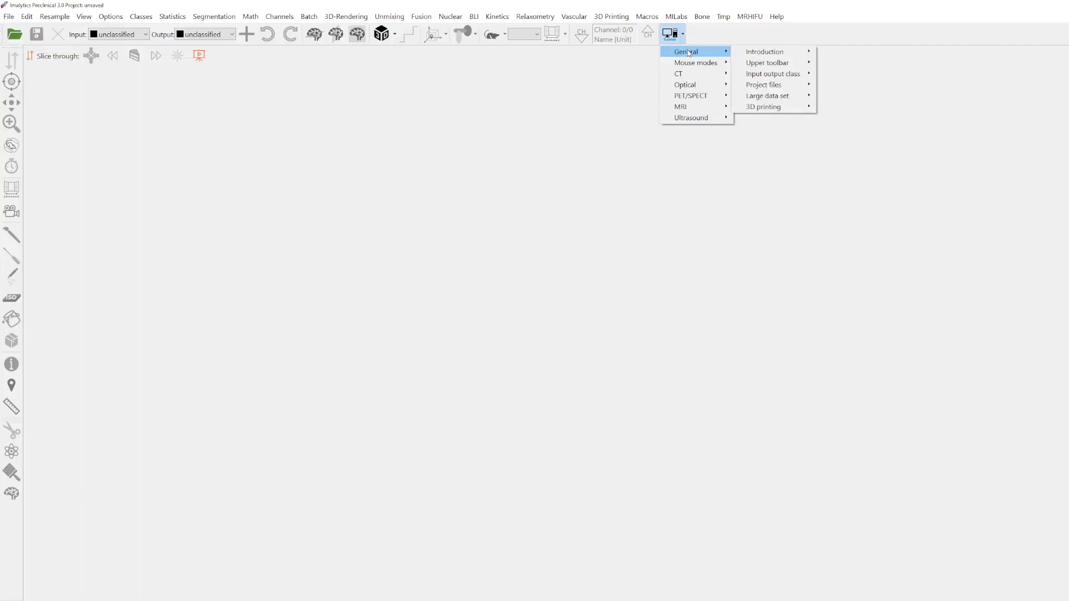
{"action": "mouse_move", "coordinate": [764, 52]}
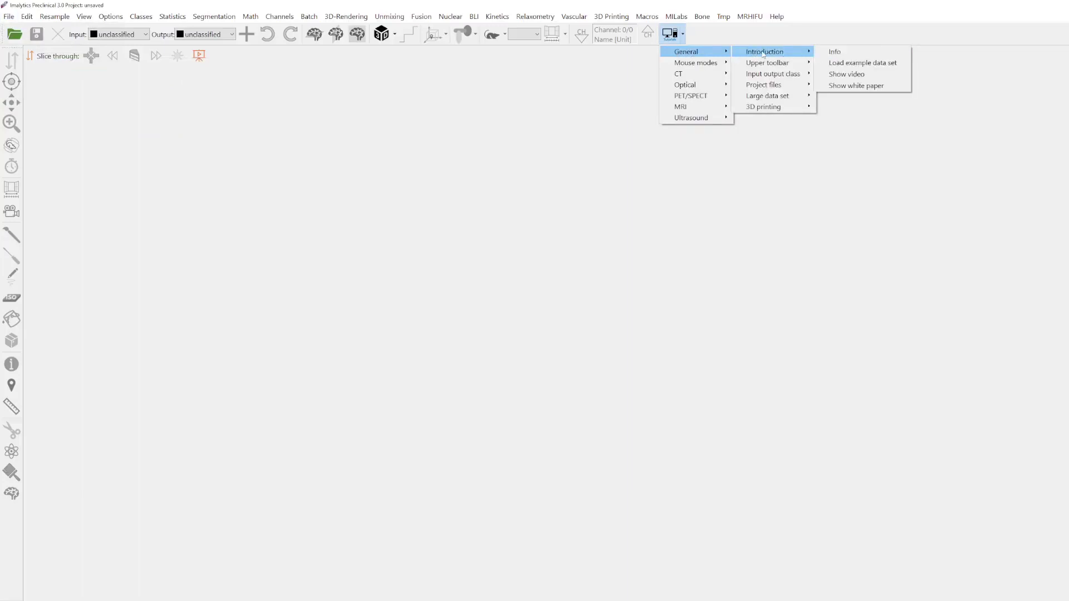
- Load the introductory example, try three-panel and single axial layouts, then settle on axial plus 3D
{"action": "left_click", "coordinate": [860, 63]}
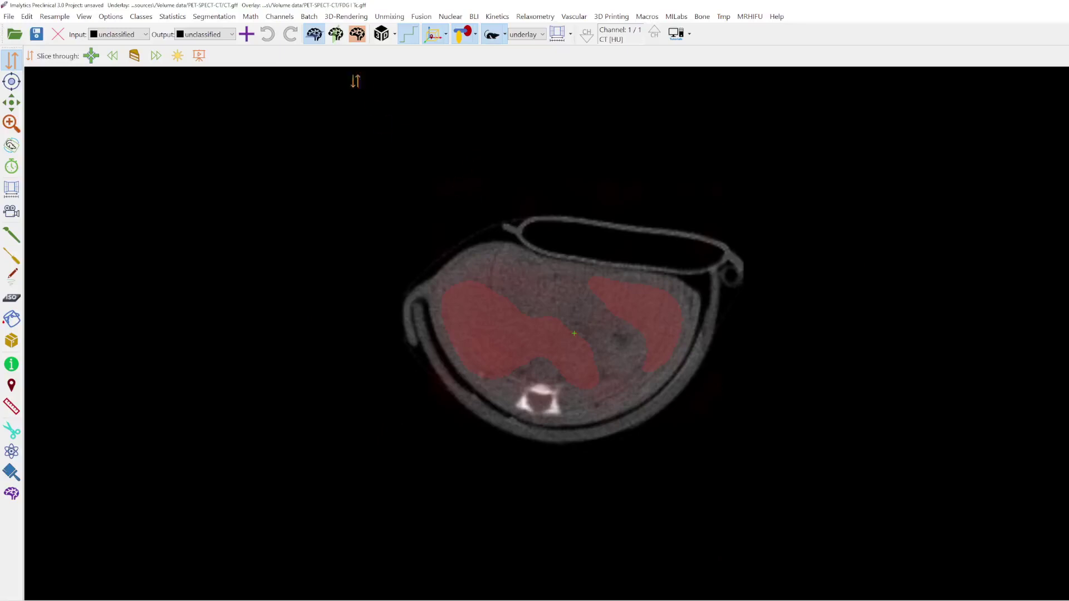
{"action": "left_click", "coordinate": [336, 33]}
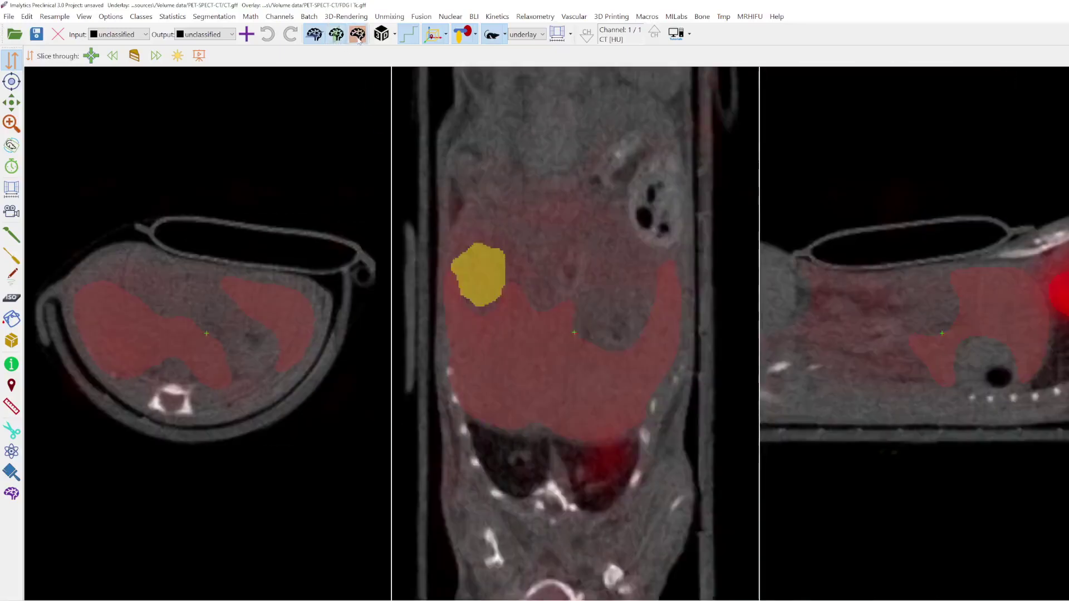
{"action": "left_click", "coordinate": [358, 33]}
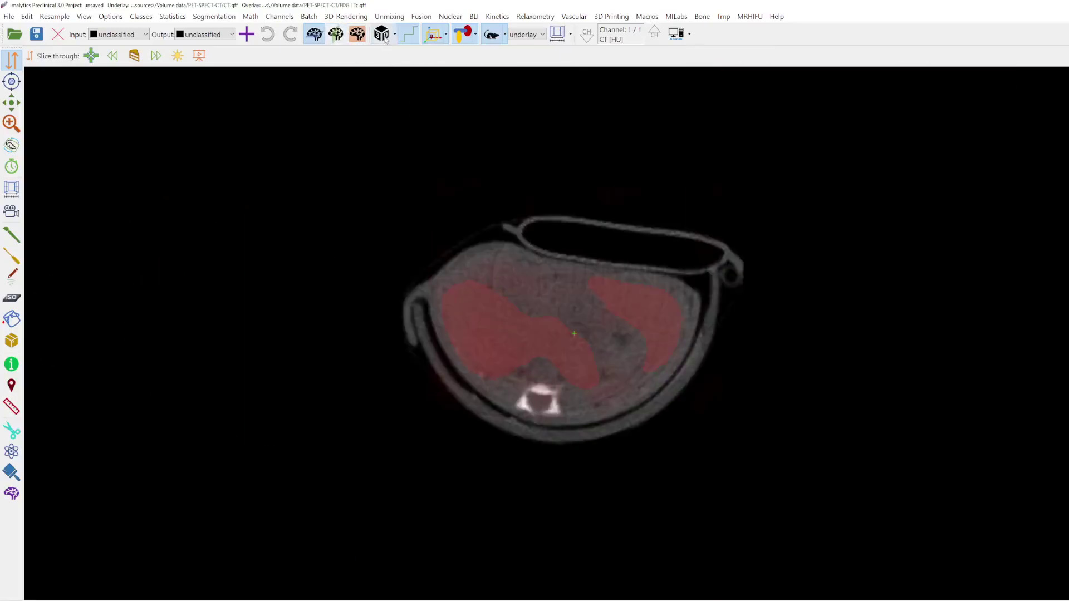
{"action": "left_click", "coordinate": [381, 34]}
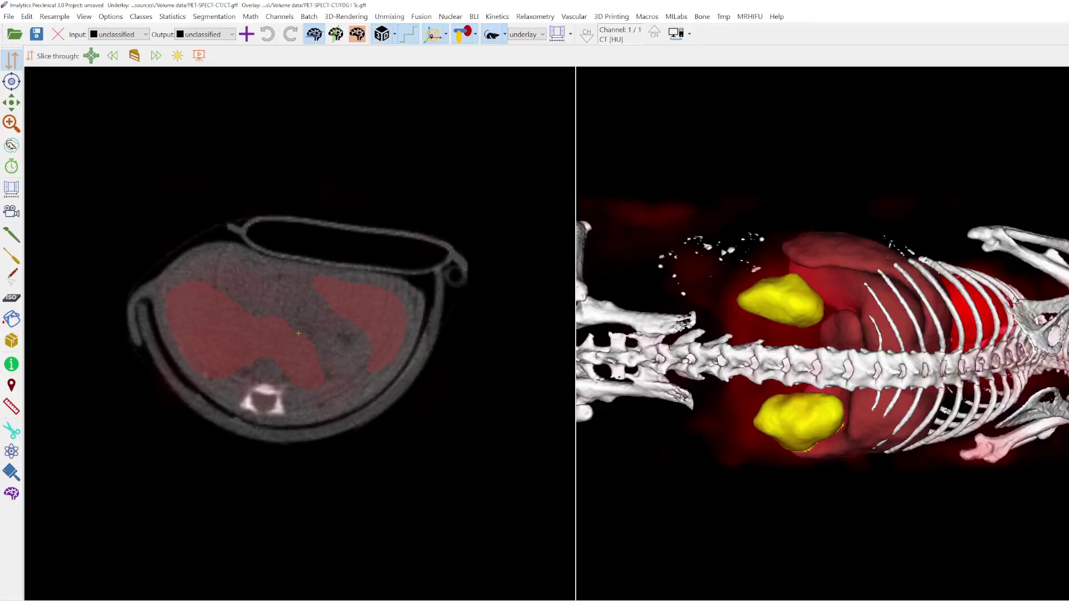
{"action": "scroll", "coordinate": [821, 343], "scroll_direction": "down", "scroll_amount": 3}
{"action": "scroll", "coordinate": [975, 364], "scroll_direction": "down", "scroll_amount": 1}
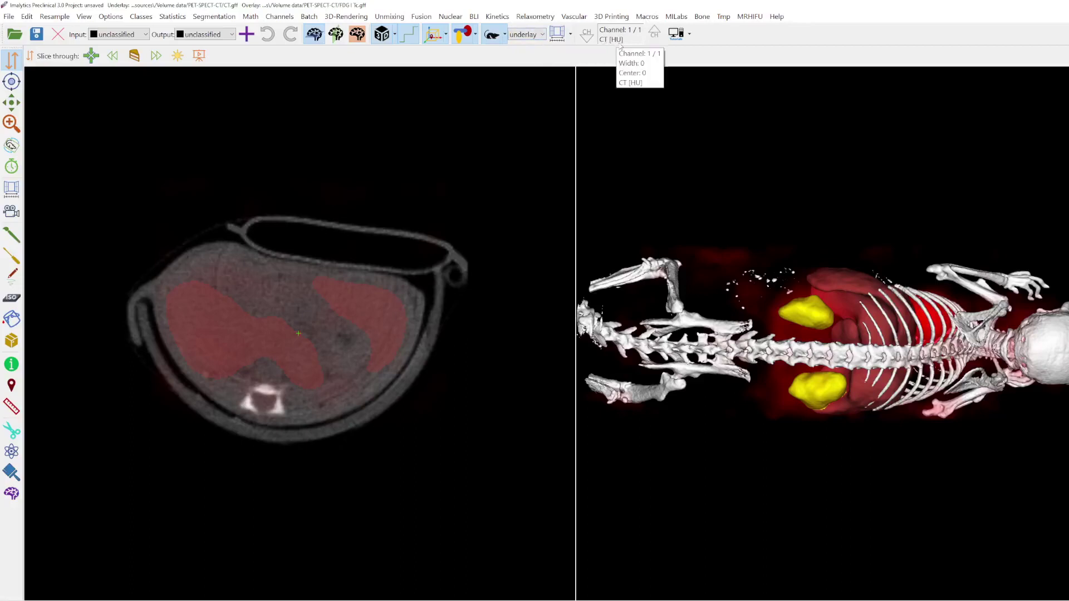
- Switch the data selection to the overlay and step to its third channel (3/3)
{"action": "left_click", "coordinate": [531, 34]}
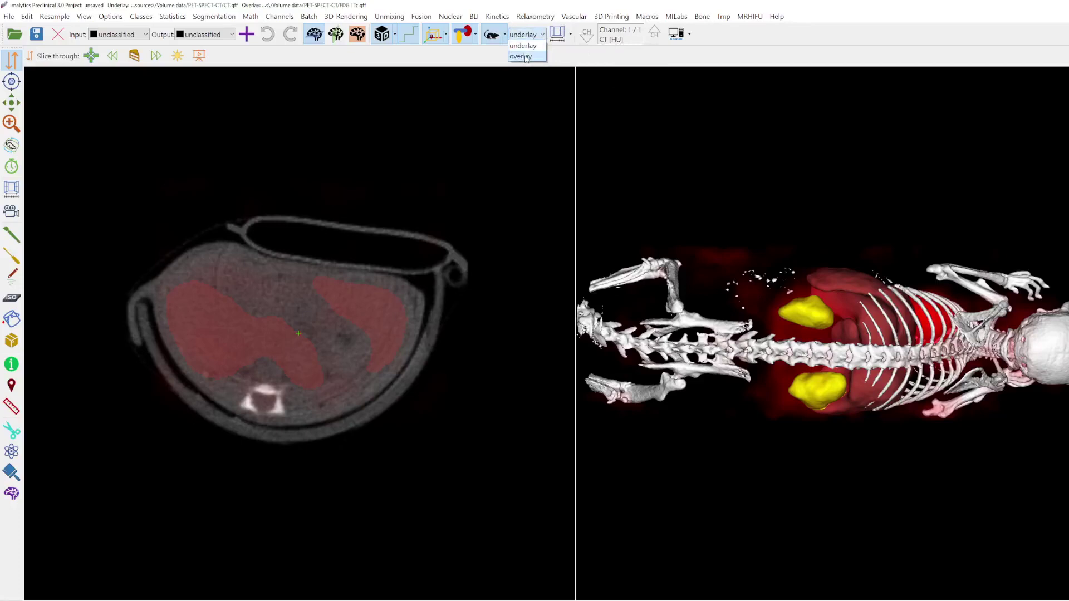
{"action": "left_click", "coordinate": [526, 56]}
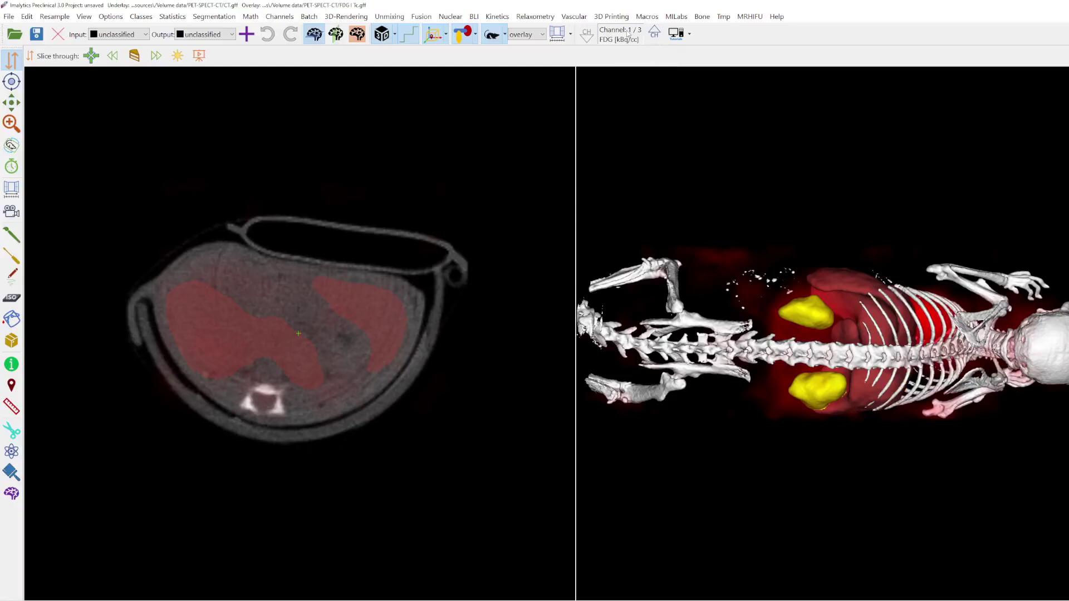
{"action": "left_click", "coordinate": [655, 35]}
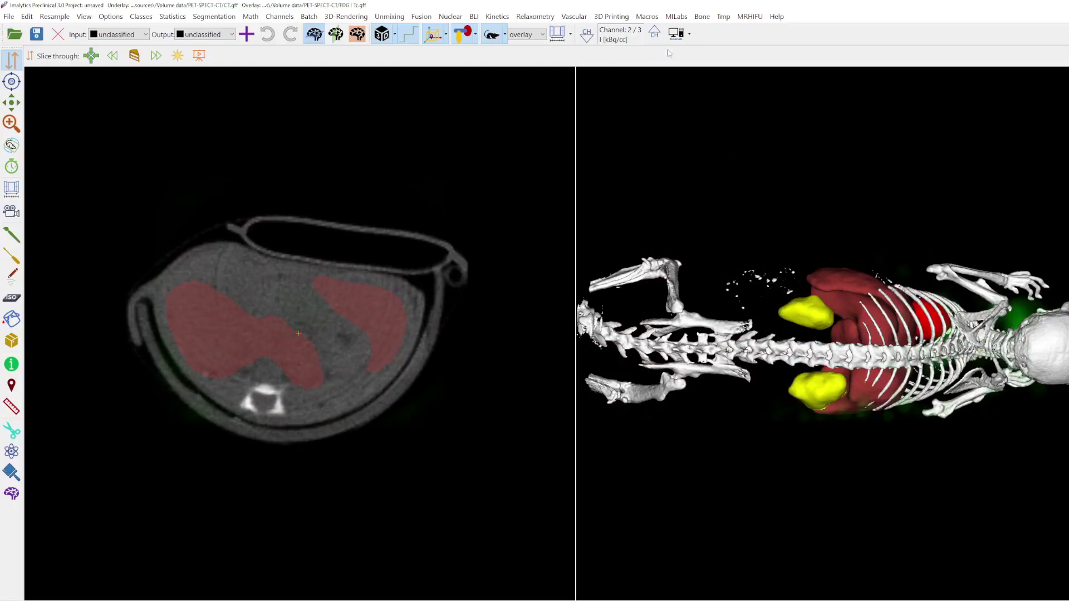
{"action": "left_click", "coordinate": [654, 33]}
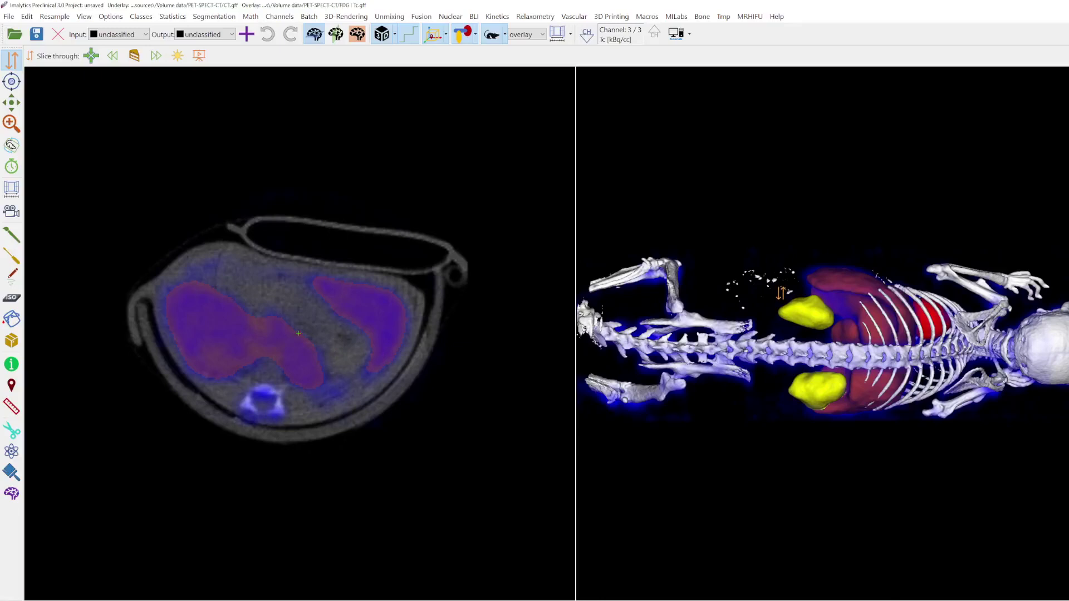
{"action": "left_click", "coordinate": [685, 35]}
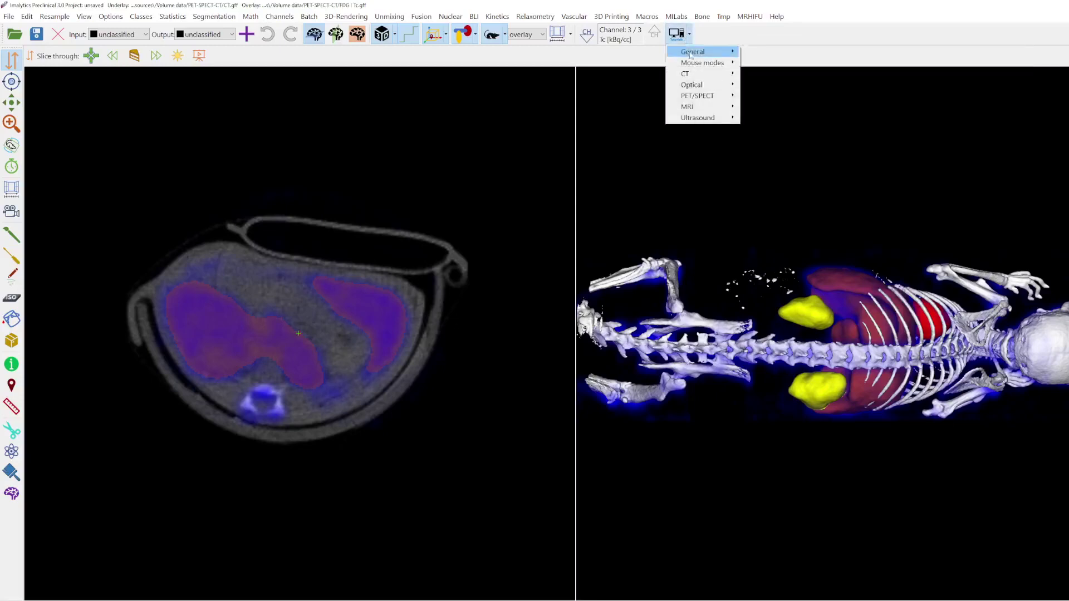
{"action": "mouse_move", "coordinate": [698, 96]}
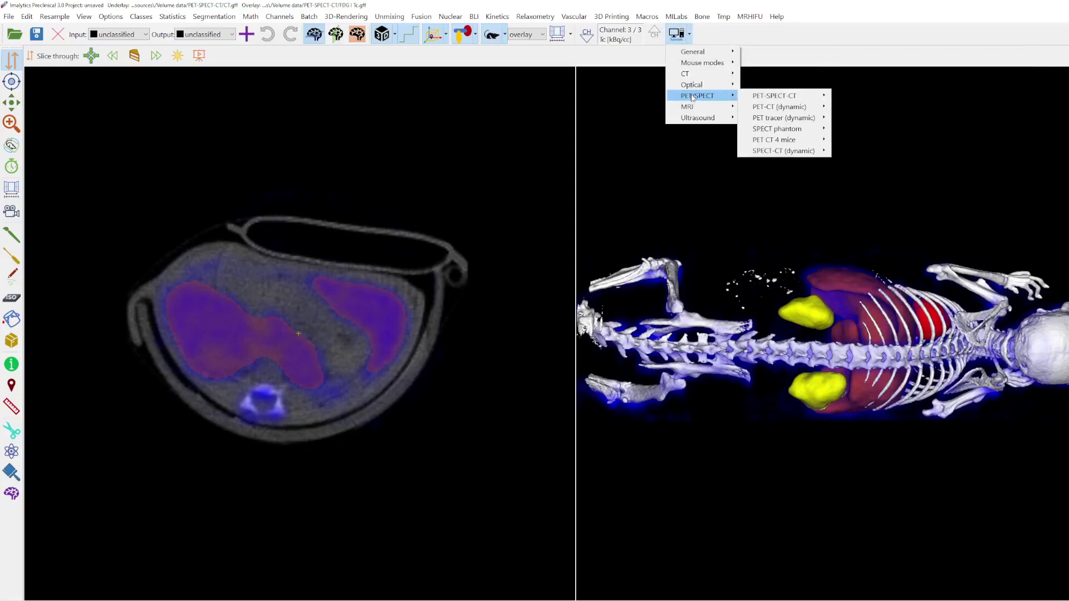
{"action": "mouse_move", "coordinate": [779, 107]}
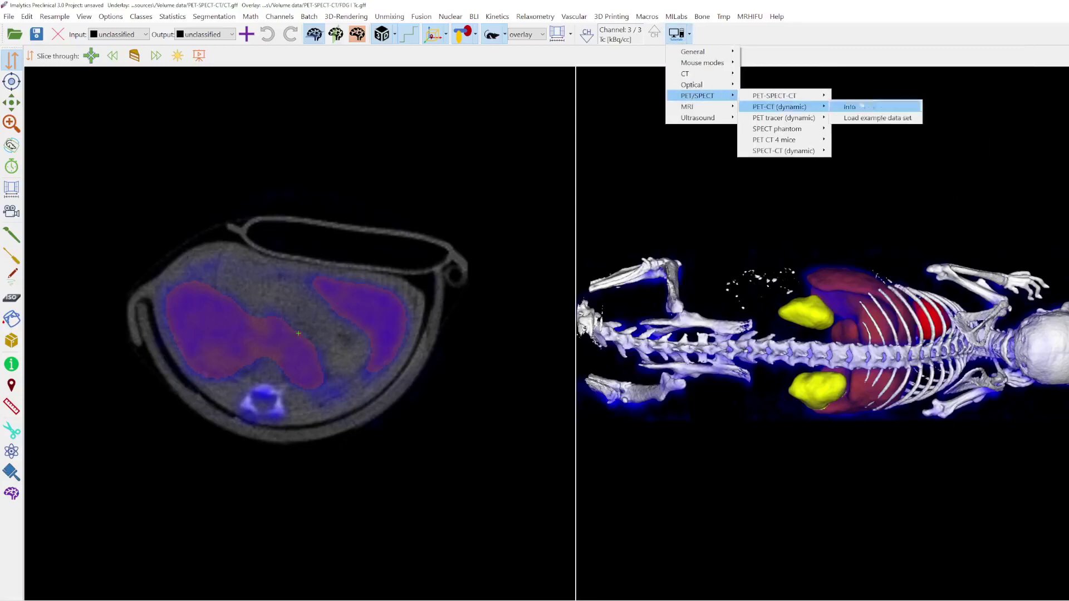
- Load the dynamic PET-CT example without saving settings and rotate the 3D skeleton to a side view
{"action": "left_click", "coordinate": [861, 107]}
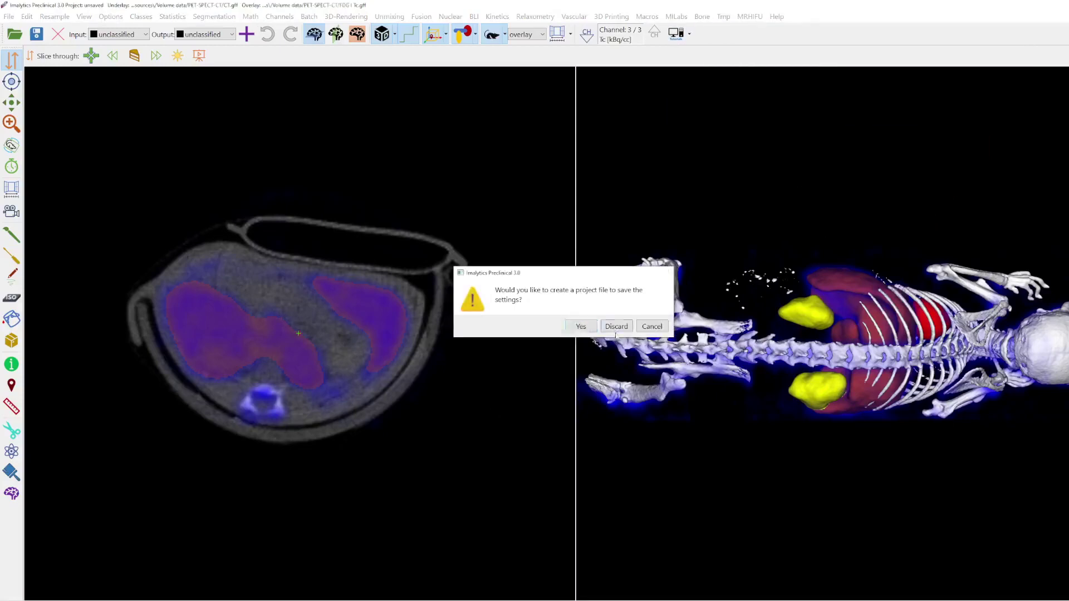
{"action": "left_click", "coordinate": [582, 327]}
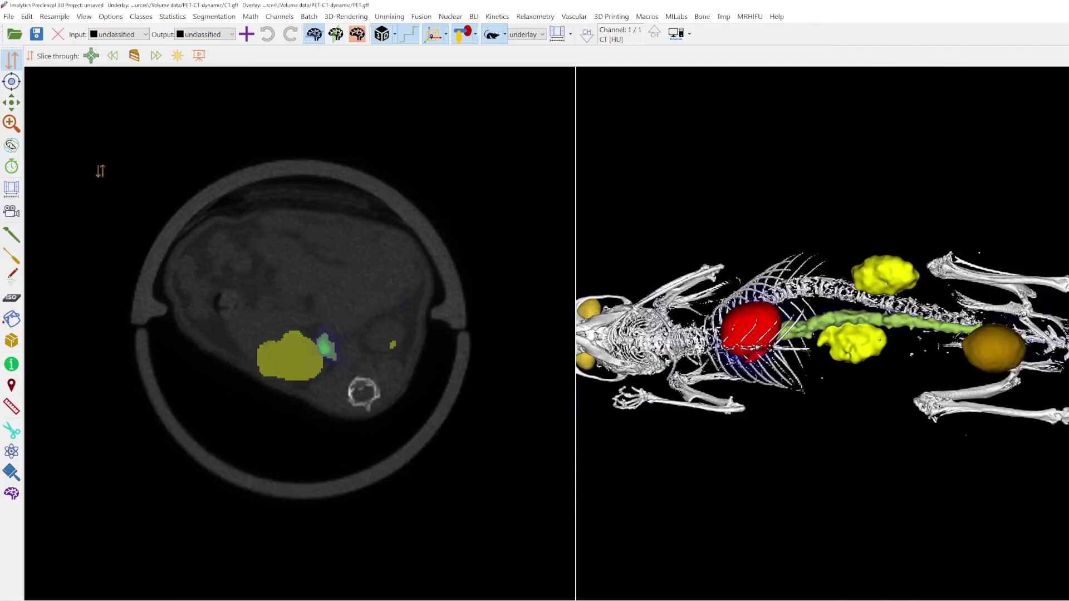
{"action": "left_click", "coordinate": [13, 145]}
{"action": "mouse_move", "coordinate": [799, 381]}
{"action": "left_mouse_down"}
{"action": "mouse_move", "coordinate": [612, 489]}
{"action": "mouse_move", "coordinate": [939, 321]}
{"action": "mouse_move", "coordinate": [1002, 312]}
{"action": "mouse_move", "coordinate": [929, 286]}
{"action": "mouse_move", "coordinate": [995, 416]}
{"action": "mouse_move", "coordinate": [817, 315]}
{"action": "left_mouse_up"}
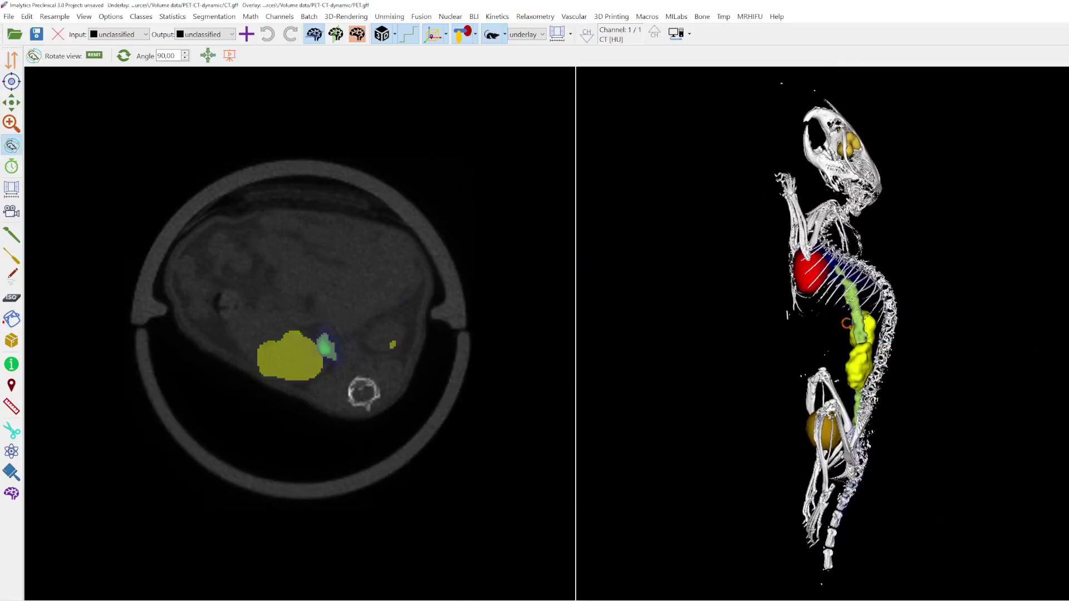
- Close the current organ segmentation, discarding it without saving
{"action": "left_click", "coordinate": [207, 18]}
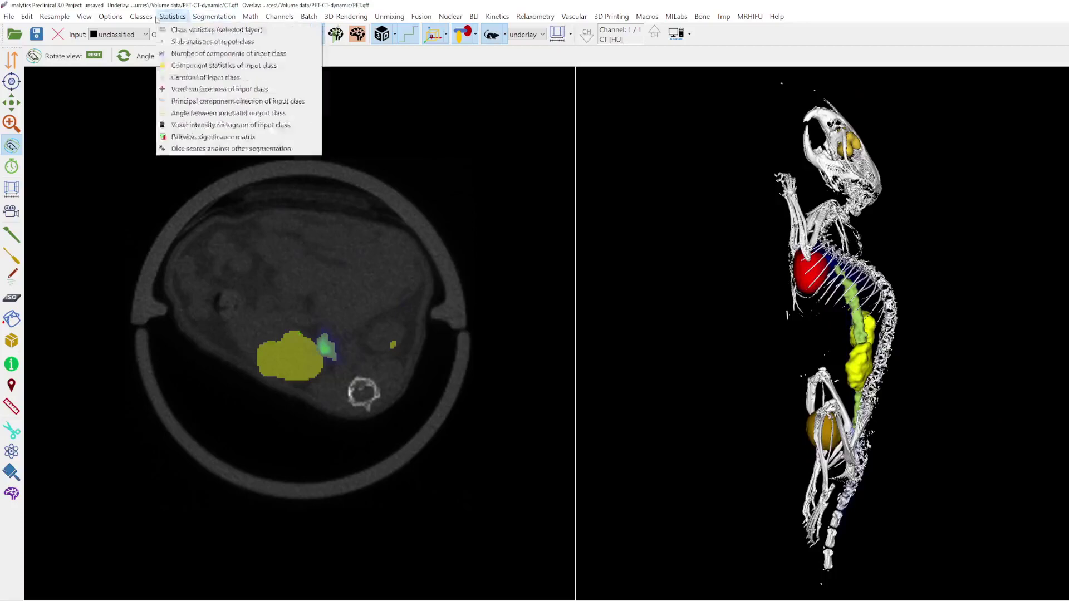
{"action": "mouse_move", "coordinate": [37, 53]}
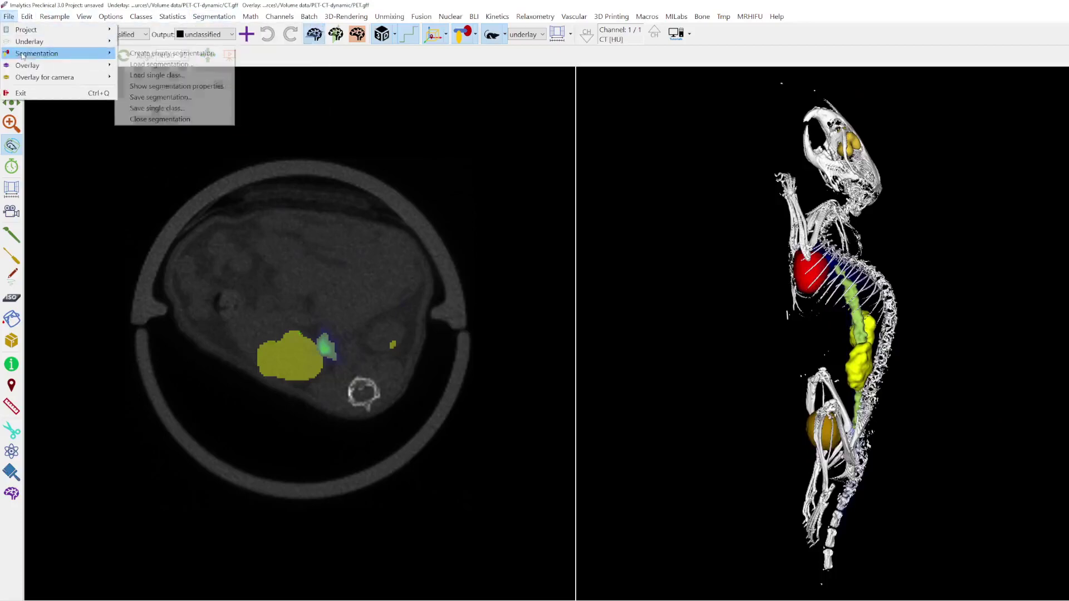
{"action": "left_click", "coordinate": [174, 120]}
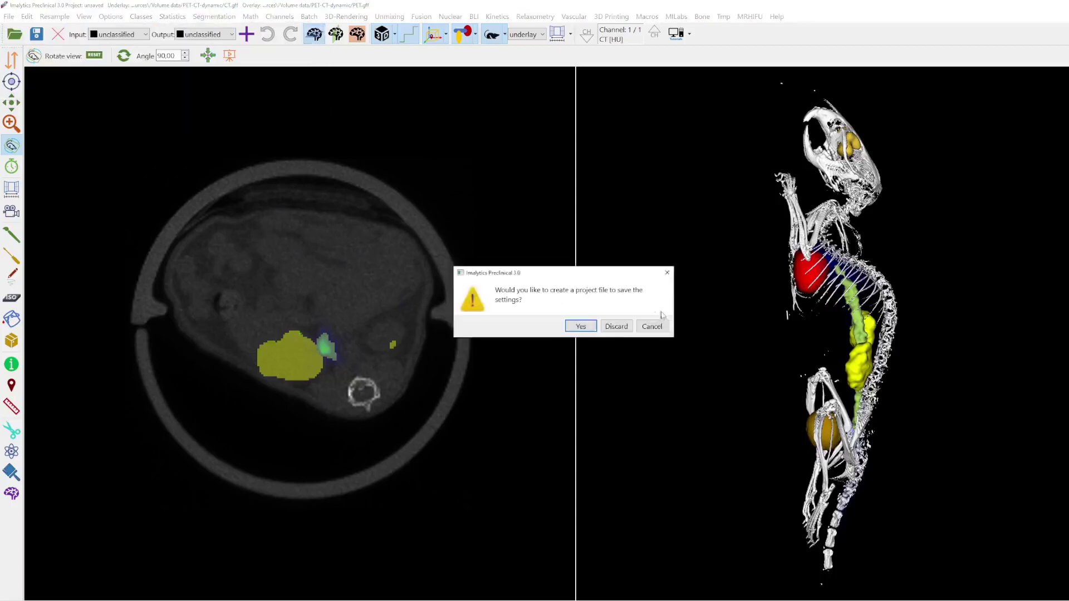
{"action": "left_click", "coordinate": [582, 326]}
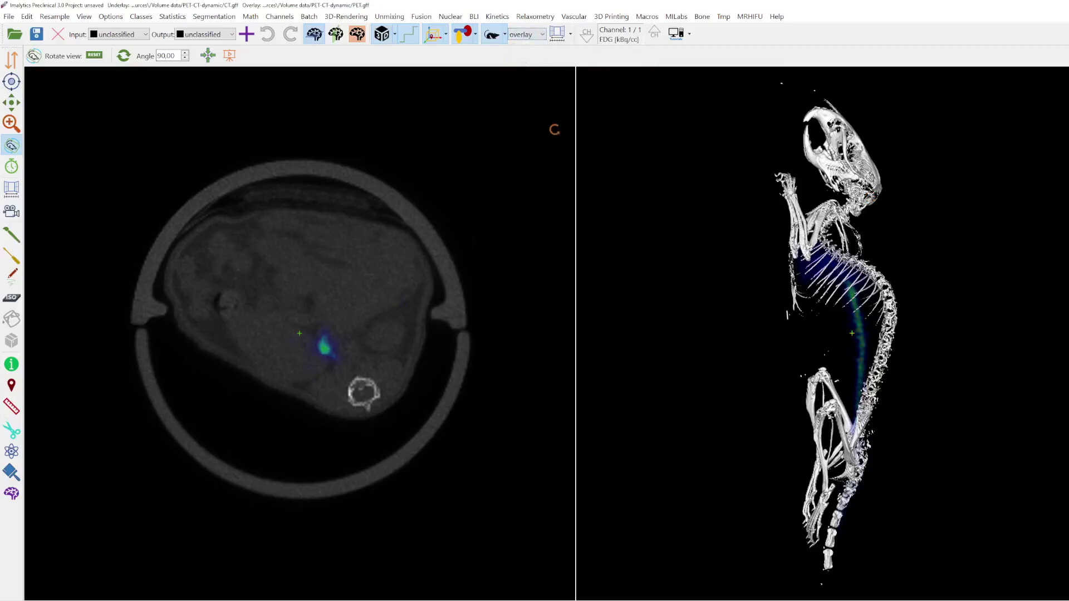
{"action": "left_click", "coordinate": [12, 166]}
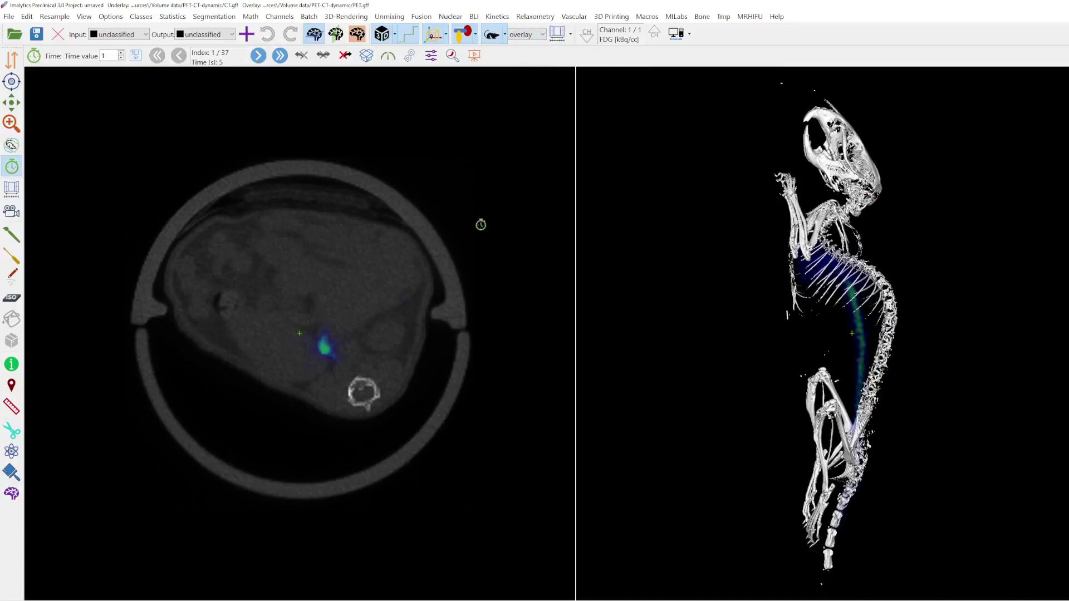
{"action": "left_click", "coordinate": [258, 56]}
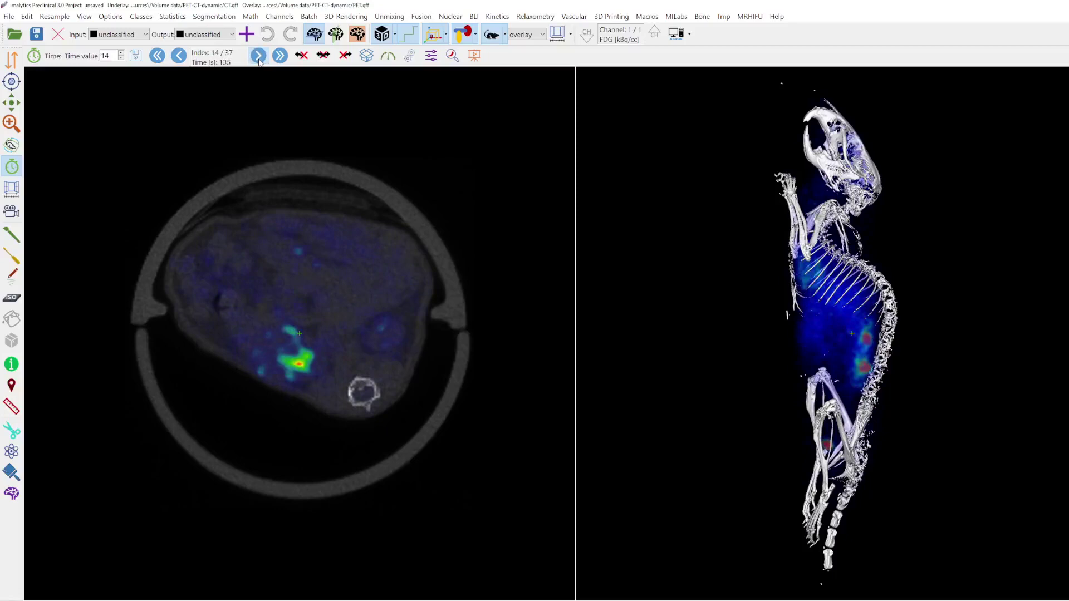
{"action": "left_click", "coordinate": [775, 18]}
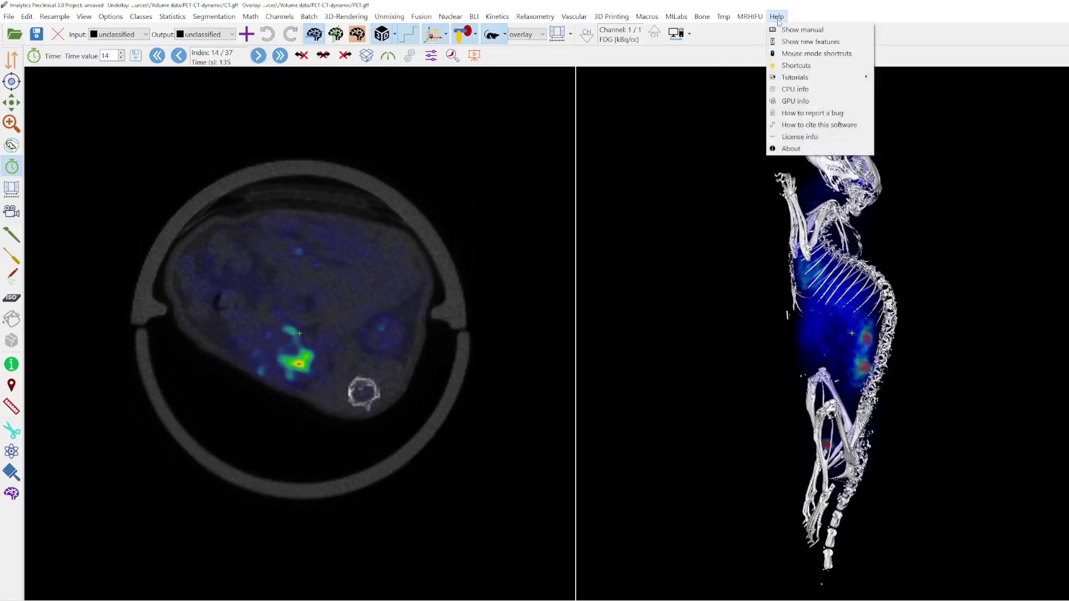
{"action": "left_click", "coordinate": [792, 55]}
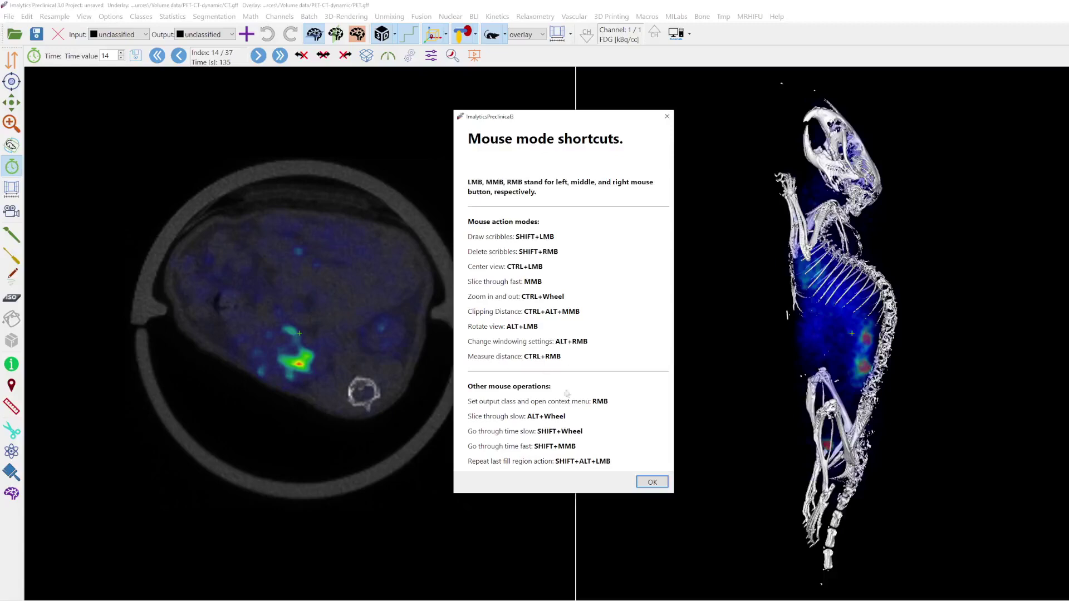
{"action": "left_click", "coordinate": [667, 116]}
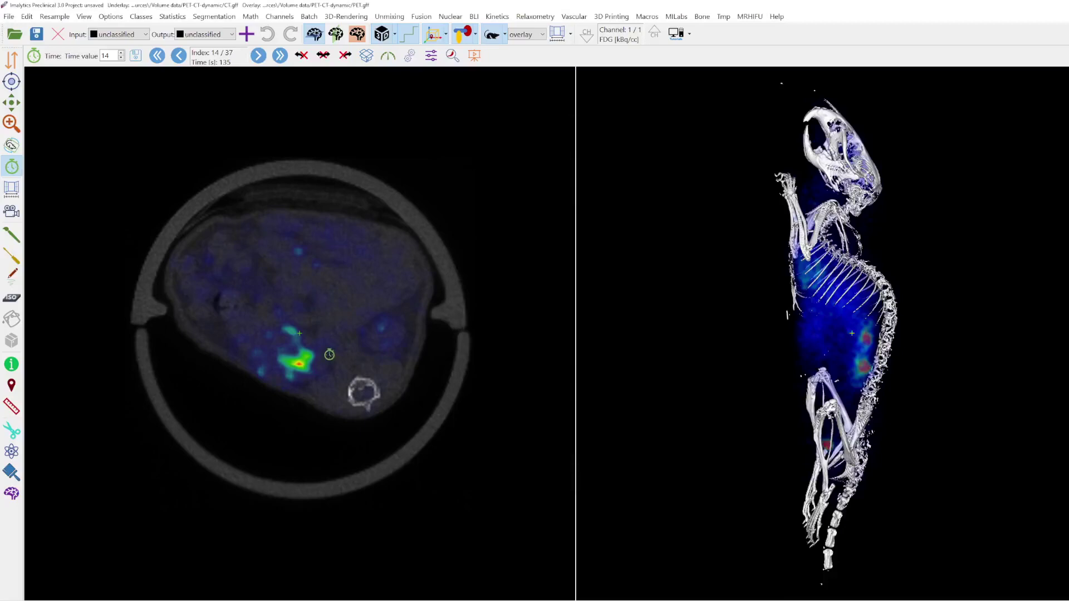
{"action": "scroll", "coordinate": [297, 330], "scroll_direction": "up", "scroll_amount": 1}
{"action": "scroll", "coordinate": [296, 330], "scroll_direction": "up", "scroll_amount": 2}
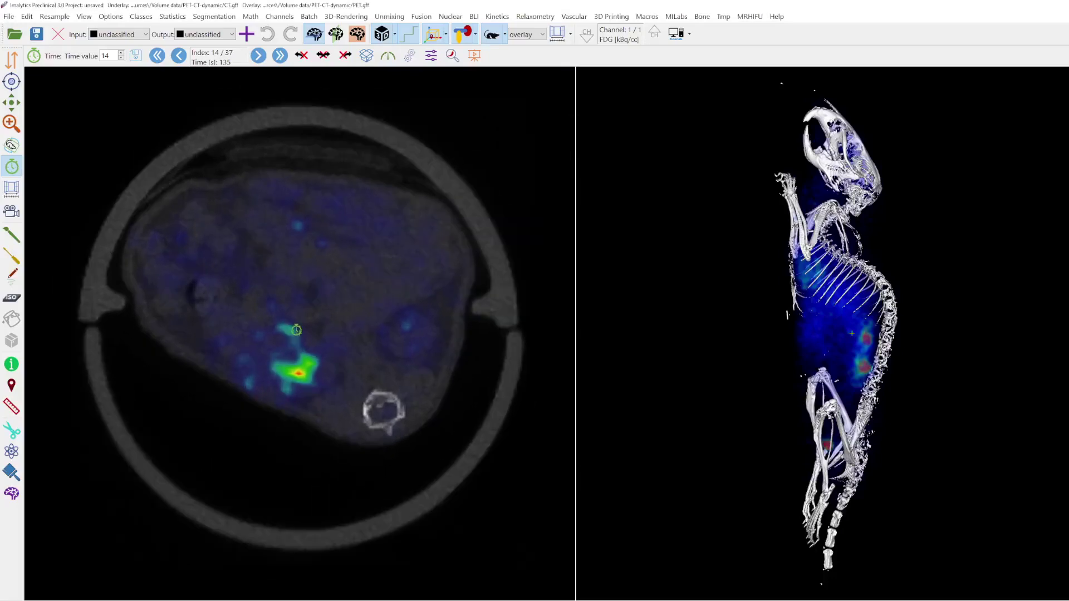
{"action": "scroll", "coordinate": [296, 330], "scroll_direction": "down", "scroll_amount": 1}
{"action": "scroll", "coordinate": [296, 330], "scroll_direction": "down", "scroll_amount": 5}
{"action": "scroll", "coordinate": [295, 330], "scroll_direction": "down", "scroll_amount": 4}
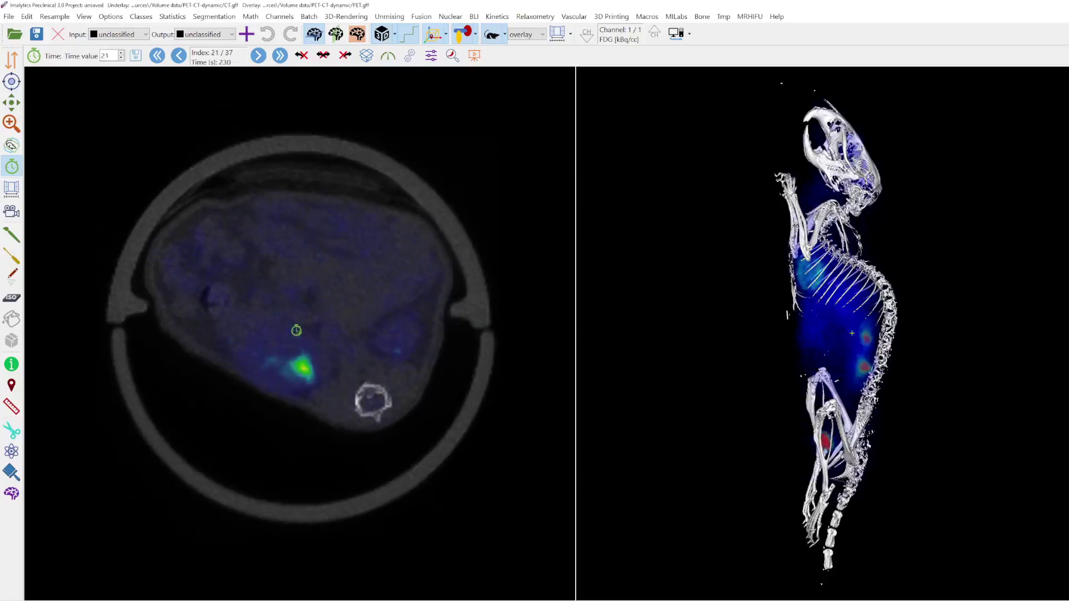
{"action": "scroll", "coordinate": [296, 329], "scroll_direction": "down", "scroll_amount": 4}
{"action": "scroll", "coordinate": [296, 330], "scroll_direction": "down", "scroll_amount": 4}
{"action": "scroll", "coordinate": [296, 330], "scroll_direction": "down", "scroll_amount": 1}
{"action": "scroll", "coordinate": [296, 330], "scroll_direction": "up", "scroll_amount": 1}
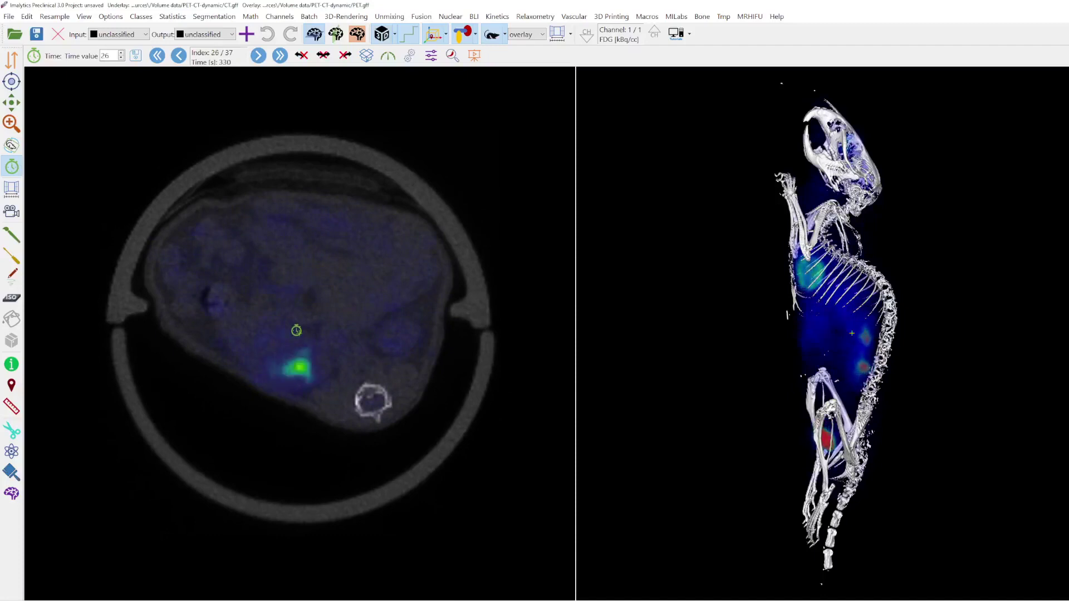
{"action": "scroll", "coordinate": [310, 329], "scroll_direction": "up", "scroll_amount": 1}
{"action": "scroll", "coordinate": [835, 339], "scroll_direction": "down", "scroll_amount": 2}
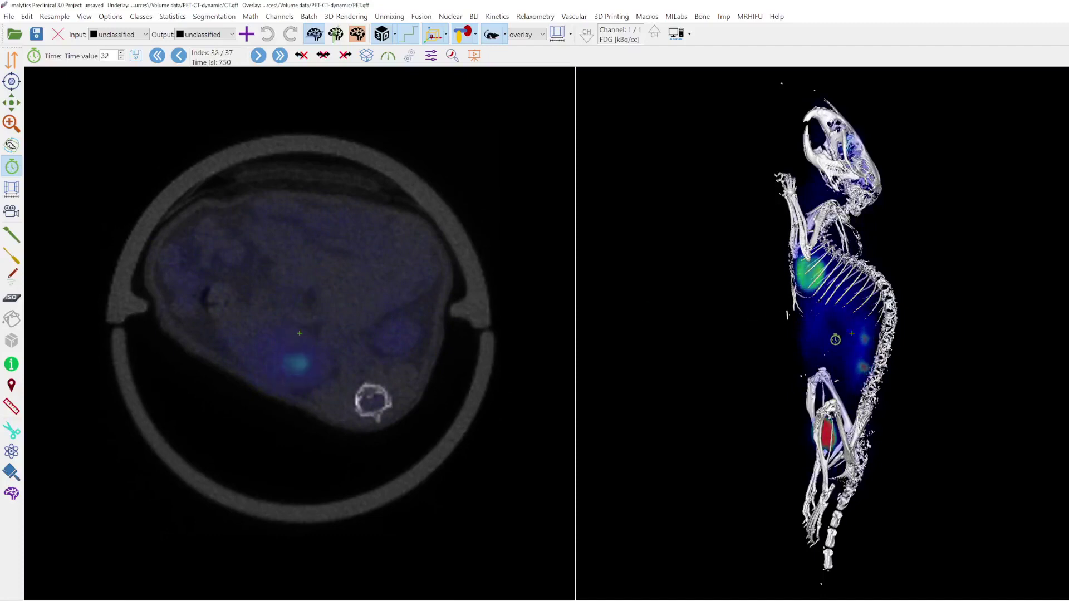
{"action": "scroll", "coordinate": [835, 339], "scroll_direction": "down", "scroll_amount": 2}
{"action": "scroll", "coordinate": [835, 339], "scroll_direction": "down", "scroll_amount": 2}
{"action": "scroll", "coordinate": [835, 339], "scroll_direction": "down", "scroll_amount": 1}
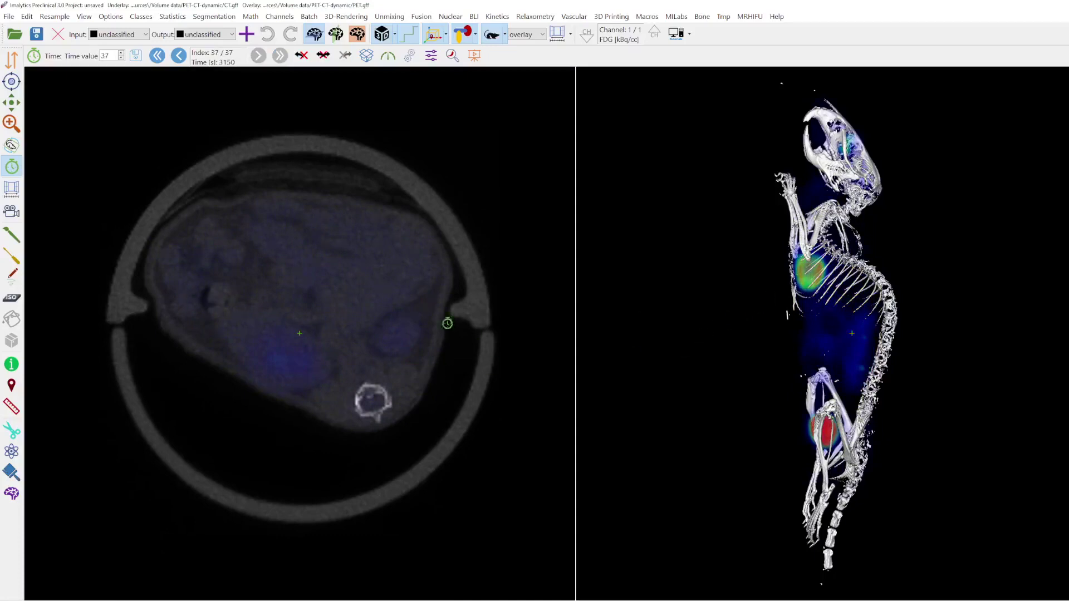
- Threshold-segment the bladder hotspot as class 'Bladder' using percent-of-max, then slice up to the heart
{"action": "mouse_move", "coordinate": [301, 343]}
{"action": "left_mouse_down"}
{"action": "mouse_move", "coordinate": [303, 390]}
{"action": "mouse_move", "coordinate": [323, 318]}
{"action": "mouse_move", "coordinate": [306, 404]}
{"action": "mouse_move", "coordinate": [311, 304]}
{"action": "left_mouse_up"}
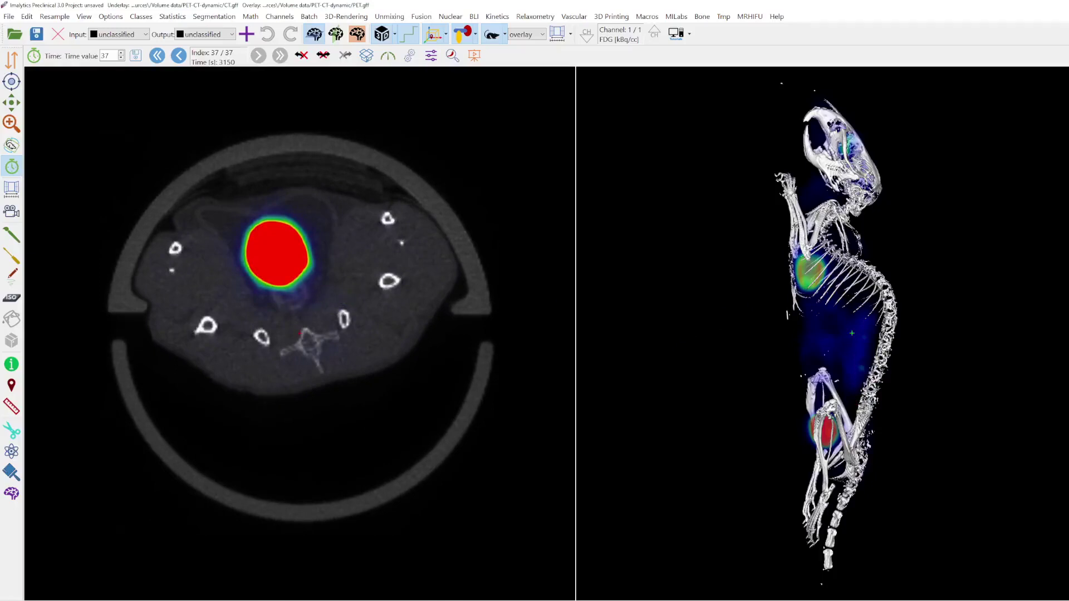
{"action": "left_click", "coordinate": [12, 299]}
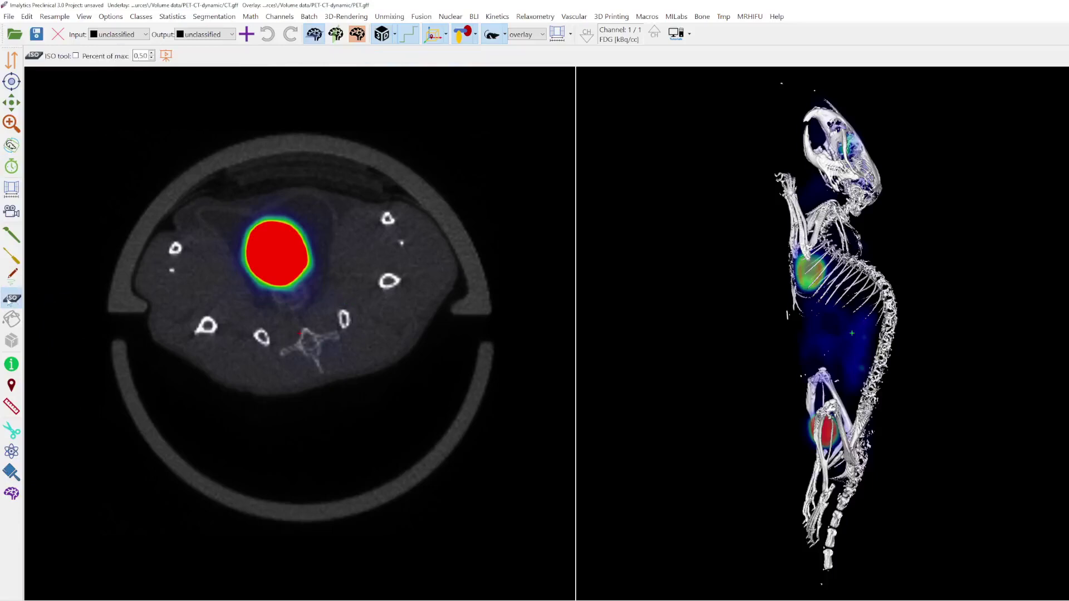
{"action": "left_click", "coordinate": [75, 55]}
{"action": "left_click", "coordinate": [274, 259]}
{"action": "type", "text": "B"}
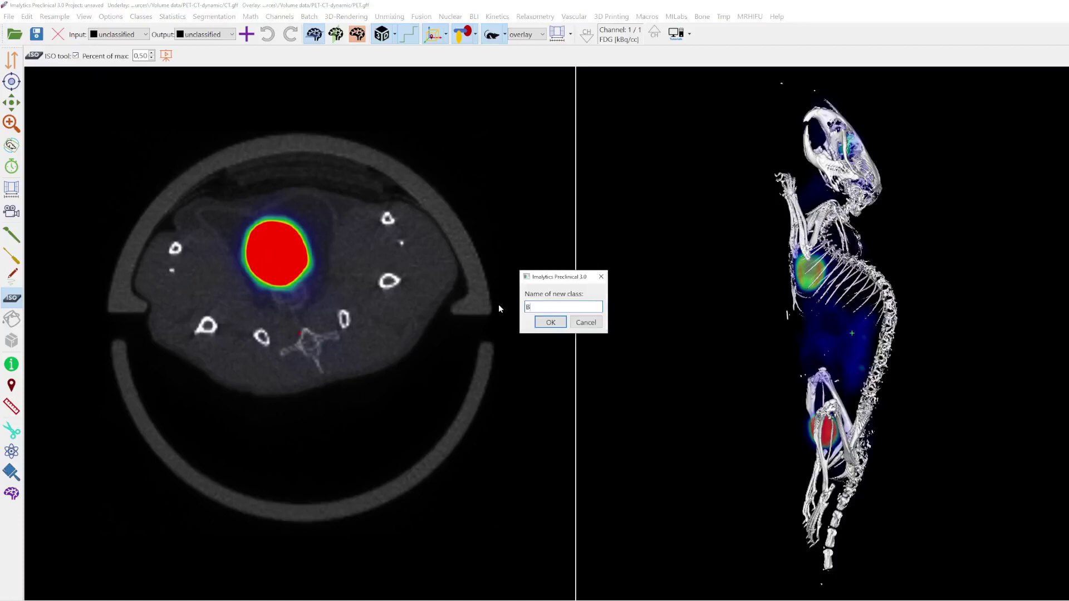
{"action": "type", "text": "ladder"}
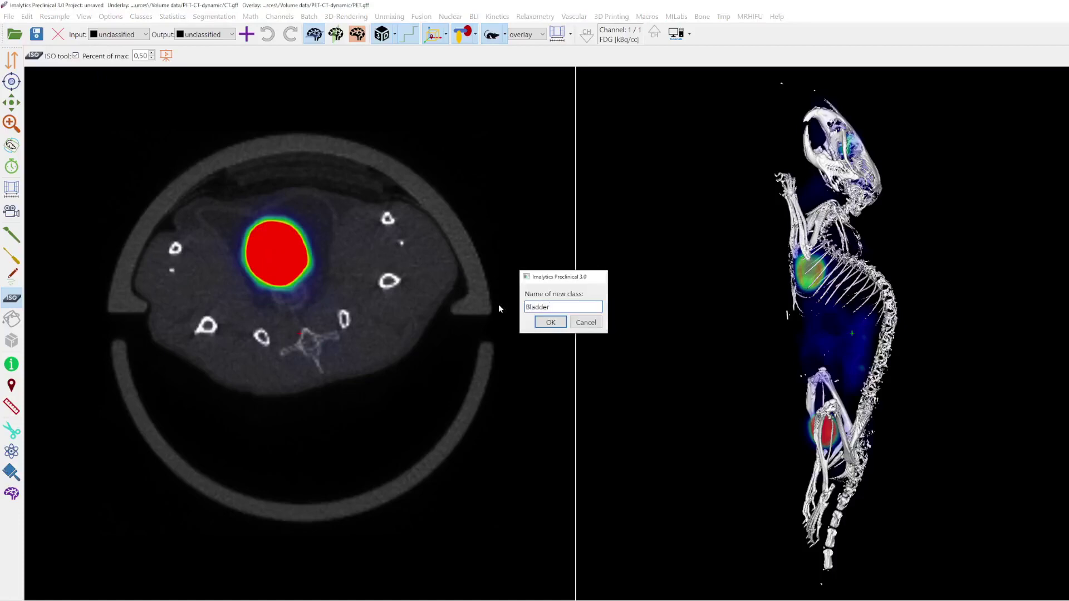
{"action": "key", "text": "Return"}
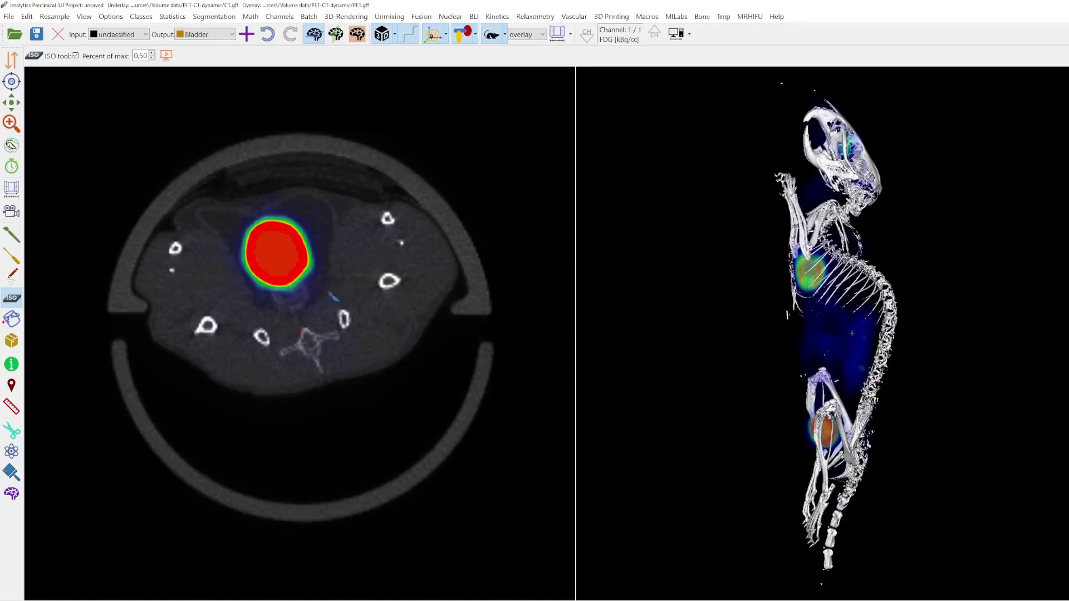
{"action": "scroll", "coordinate": [360, 288], "scroll_direction": "down", "scroll_amount": 5}
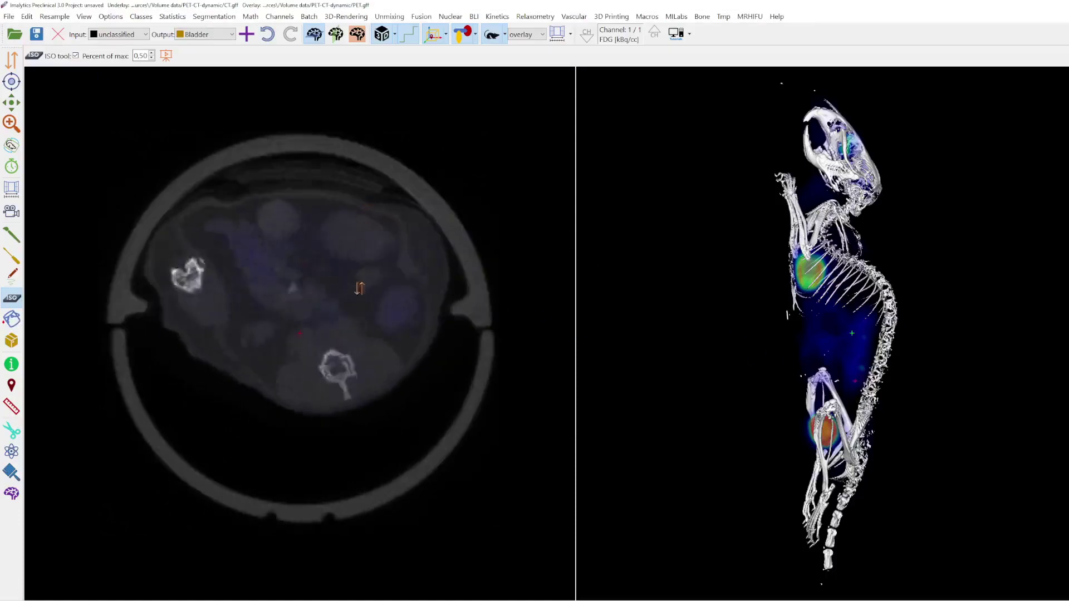
{"action": "mouse_move", "coordinate": [359, 288]}
{"action": "left_mouse_down"}
{"action": "mouse_move", "coordinate": [270, 124]}
{"action": "mouse_move", "coordinate": [301, 303]}
{"action": "left_mouse_up"}
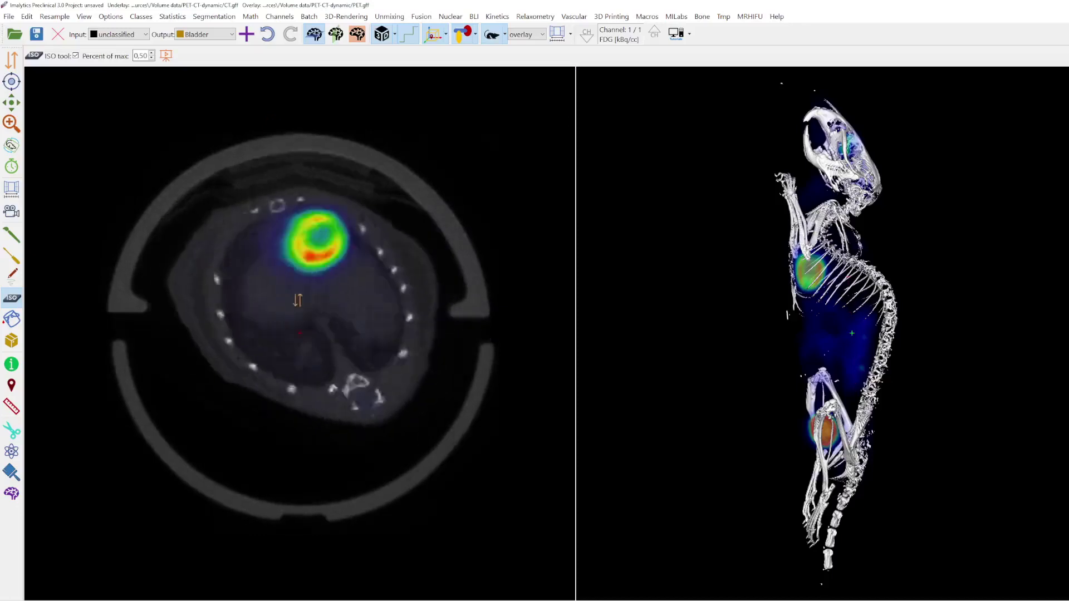
- Add a class named 'Heart' and fill it with the heart's PET hotspot using the ISO tool
{"action": "left_click", "coordinate": [248, 34]}
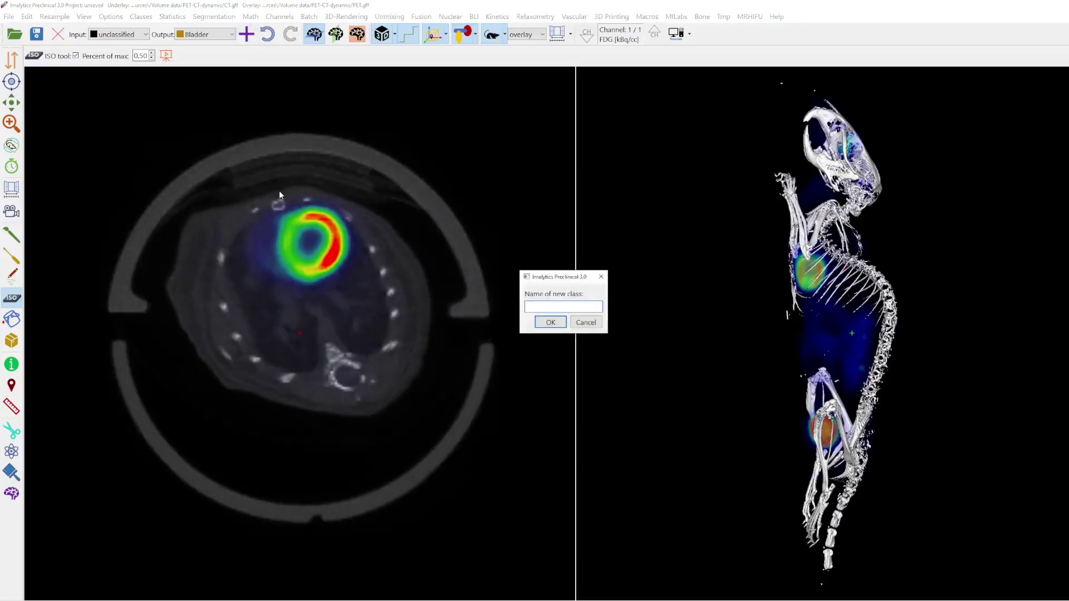
{"action": "type", "text": "Heart"}
{"action": "left_click", "coordinate": [550, 323]}
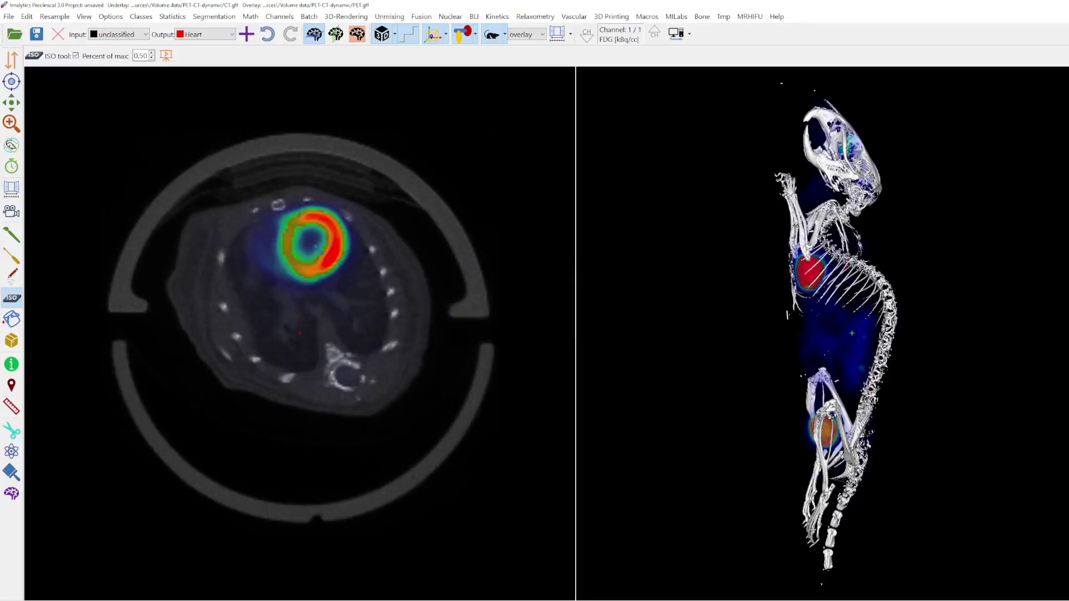
{"action": "left_click", "coordinate": [317, 249]}
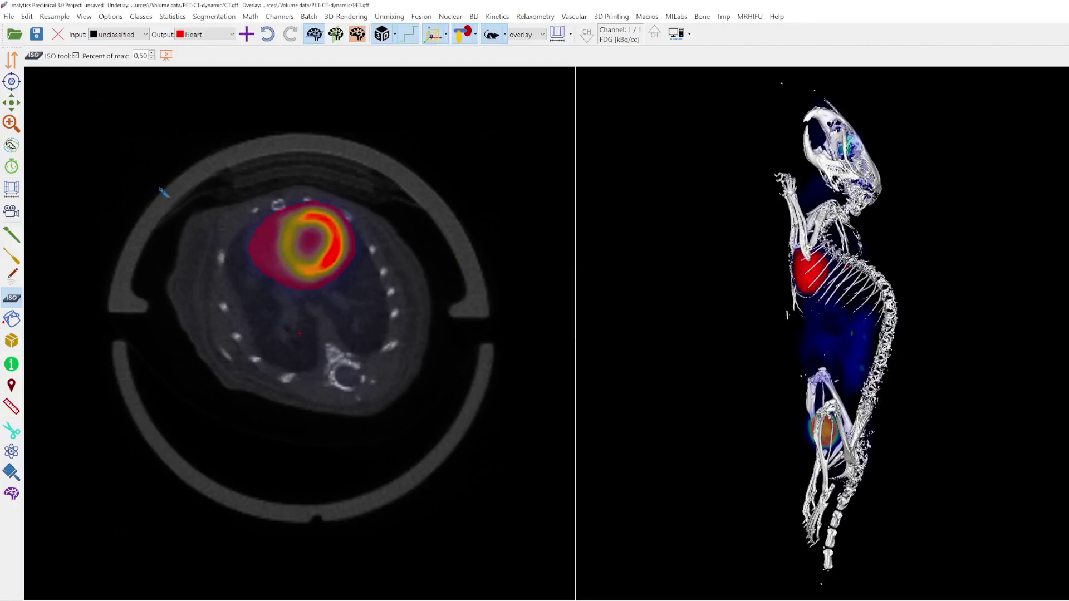
{"action": "left_click", "coordinate": [172, 15]}
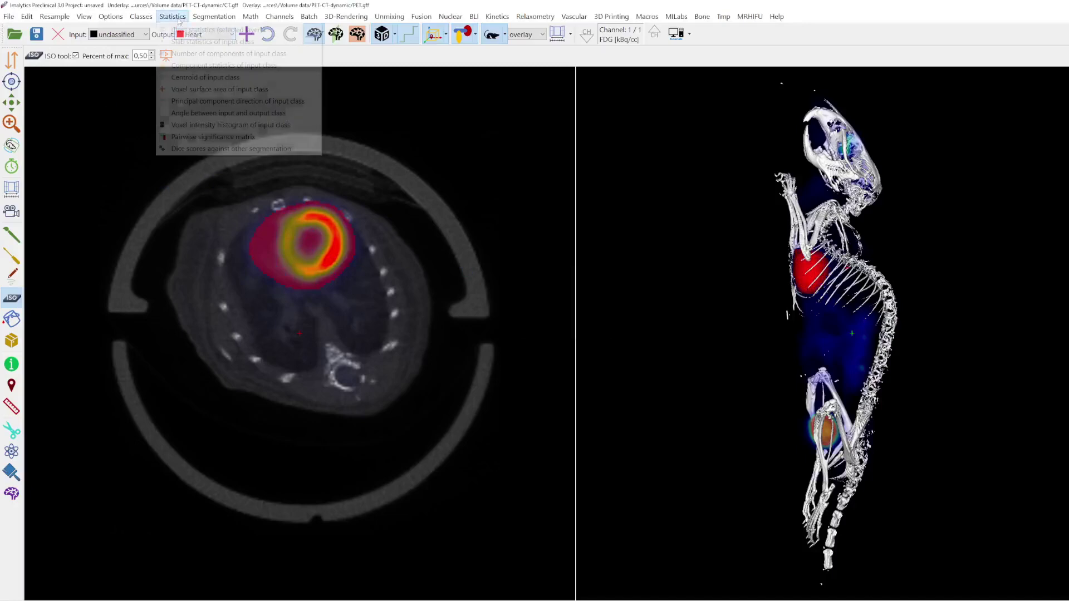
{"action": "mouse_move", "coordinate": [214, 29]}
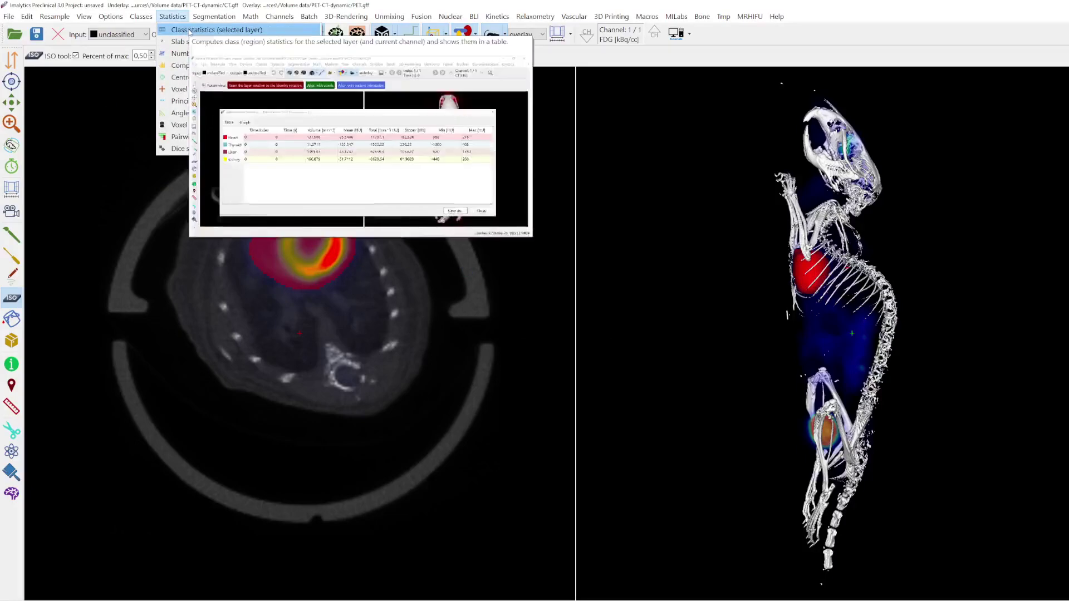
{"action": "left_click", "coordinate": [191, 30]}
{"action": "mouse_move", "coordinate": [464, 173]}
{"action": "left_mouse_down"}
{"action": "mouse_move", "coordinate": [347, 171]}
{"action": "mouse_move", "coordinate": [260, 153]}
{"action": "left_mouse_up"}
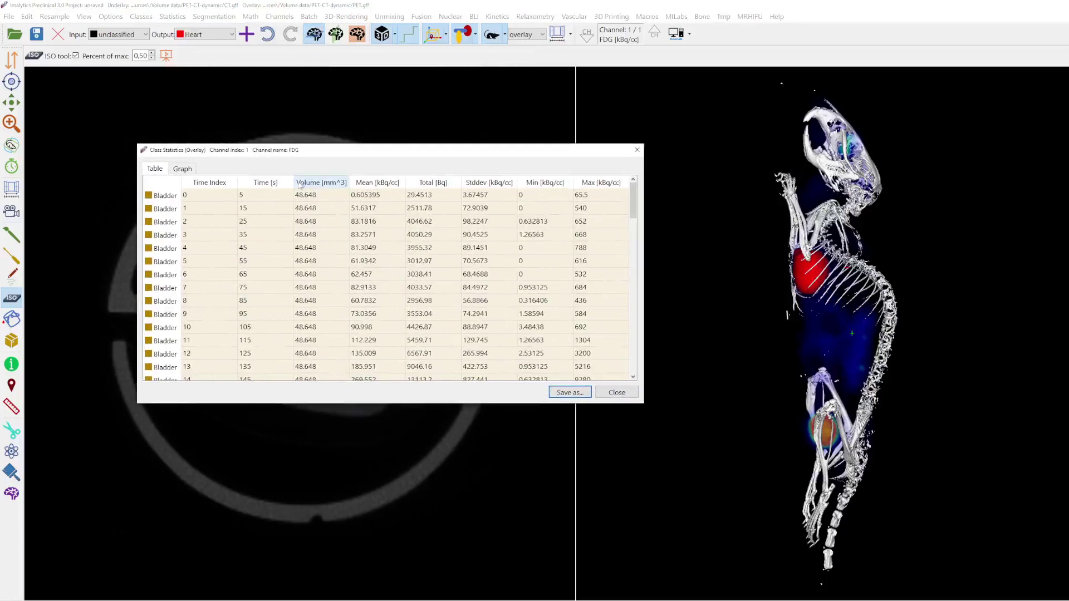
{"action": "scroll", "coordinate": [331, 300], "scroll_direction": "down", "scroll_amount": 5}
{"action": "scroll", "coordinate": [331, 301], "scroll_direction": "down", "scroll_amount": 5}
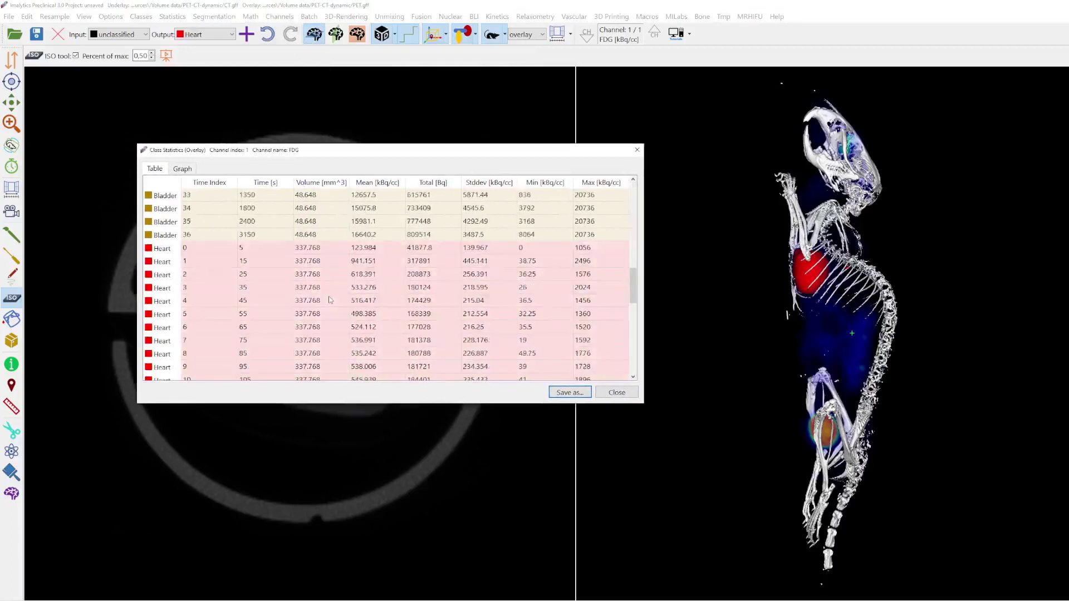
{"action": "scroll", "coordinate": [329, 301], "scroll_direction": "down", "scroll_amount": 3}
{"action": "scroll", "coordinate": [330, 301], "scroll_direction": "up", "scroll_amount": 7}
{"action": "left_click", "coordinate": [183, 169]}
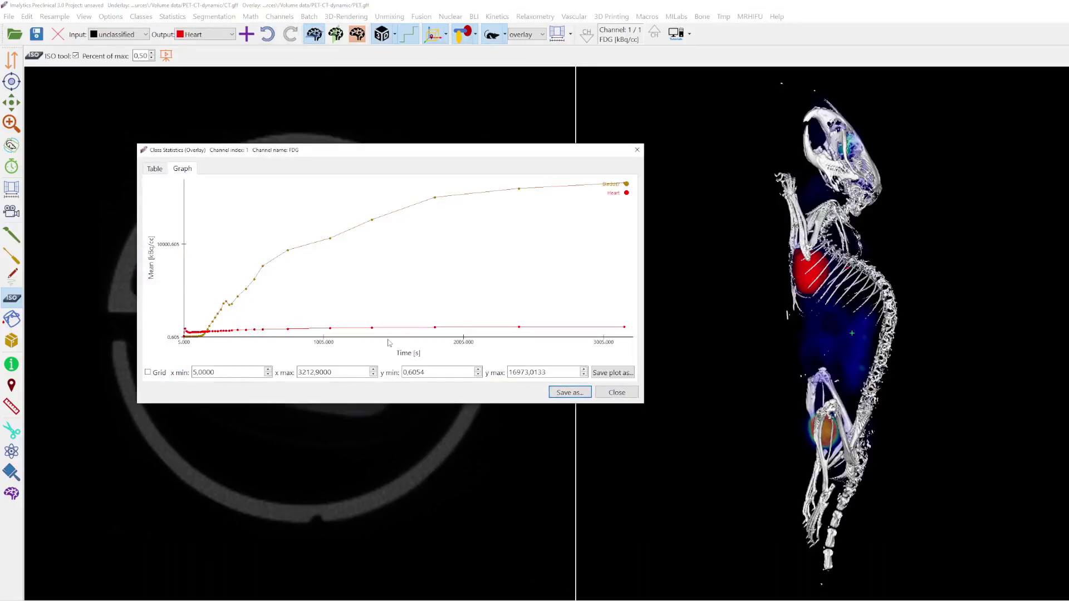
{"action": "left_click", "coordinate": [638, 150]}
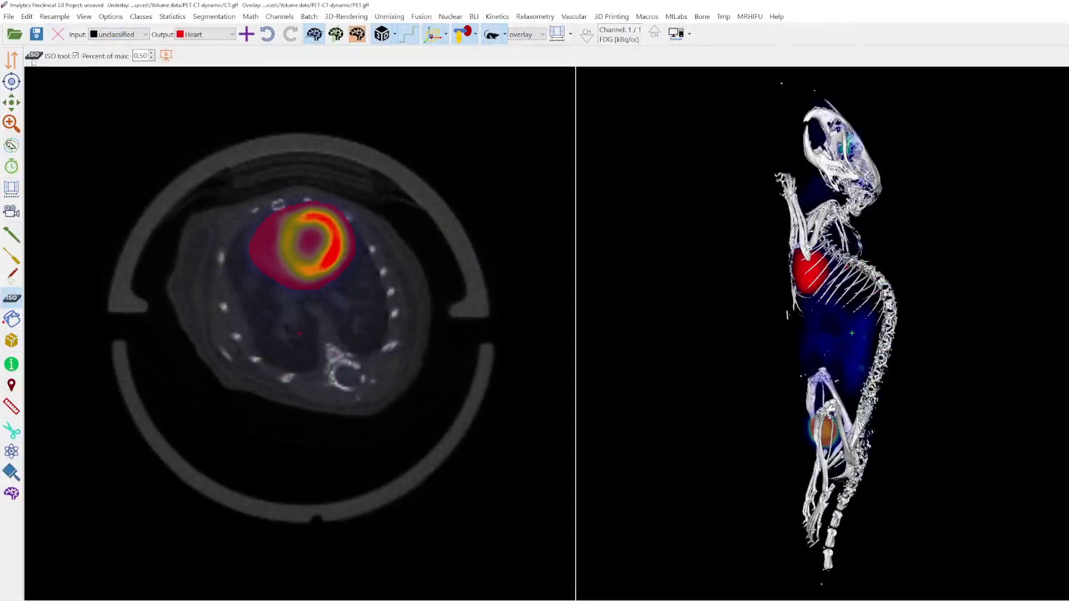
- Open the Tutorials dropdown to reach the CT trabecular bone example
{"action": "left_click", "coordinate": [688, 36]}
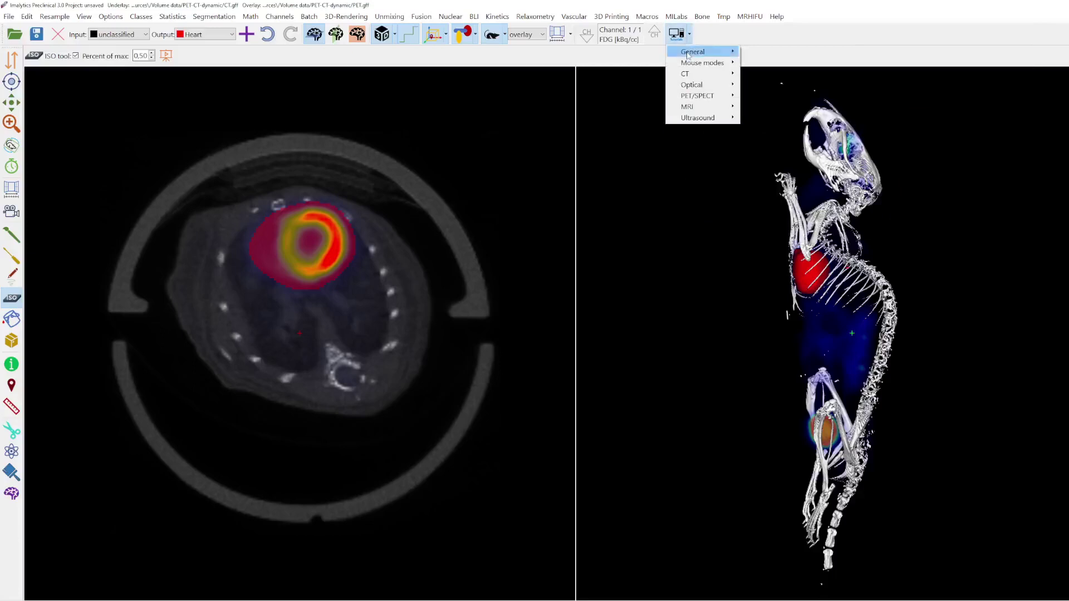
{"action": "mouse_move", "coordinate": [687, 73]}
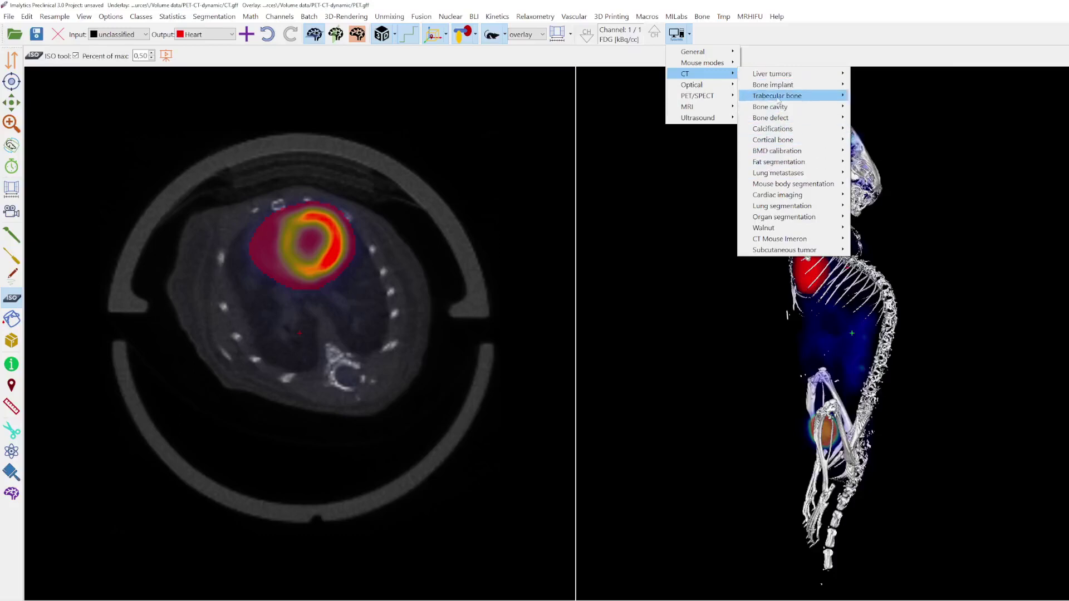
{"action": "mouse_move", "coordinate": [777, 95]}
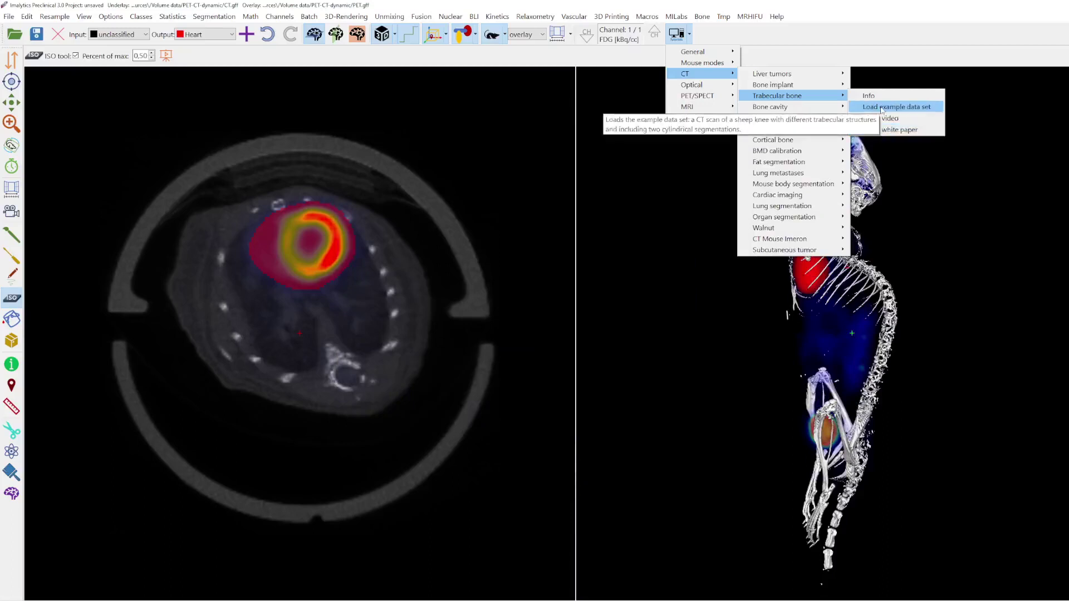
- Load the trabecular bone example without saving, orbit its 3D render, and check the Input class list
{"action": "left_click", "coordinate": [880, 107]}
{"action": "left_click", "coordinate": [616, 326]}
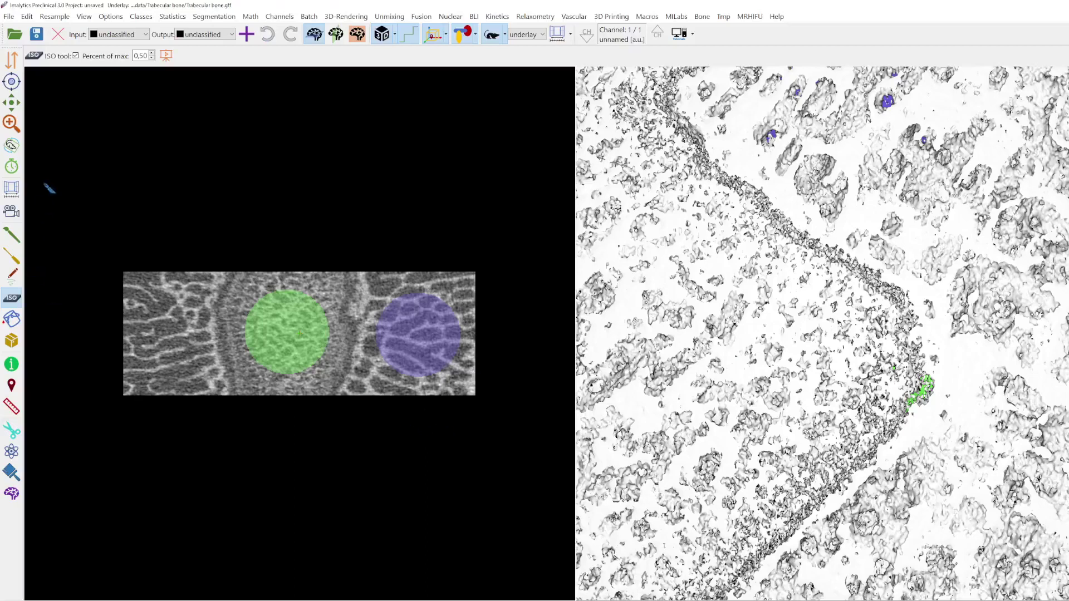
{"action": "left_click", "coordinate": [12, 145]}
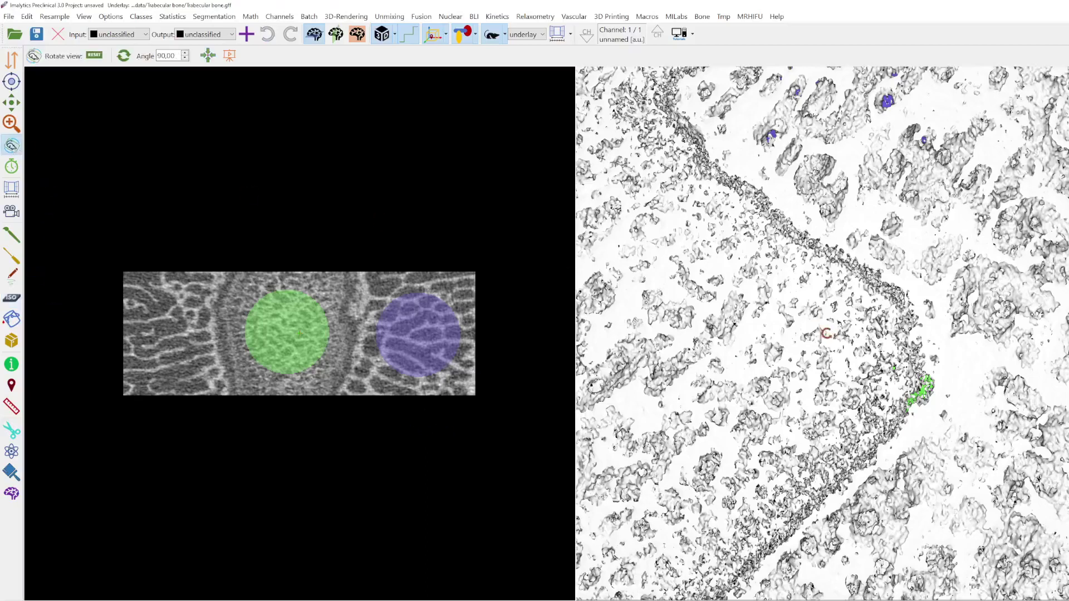
{"action": "mouse_move", "coordinate": [826, 335]}
{"action": "left_mouse_down"}
{"action": "mouse_move", "coordinate": [820, 314]}
{"action": "mouse_move", "coordinate": [791, 437]}
{"action": "left_mouse_up"}
{"action": "scroll", "coordinate": [825, 333], "scroll_direction": "down", "scroll_amount": 3}
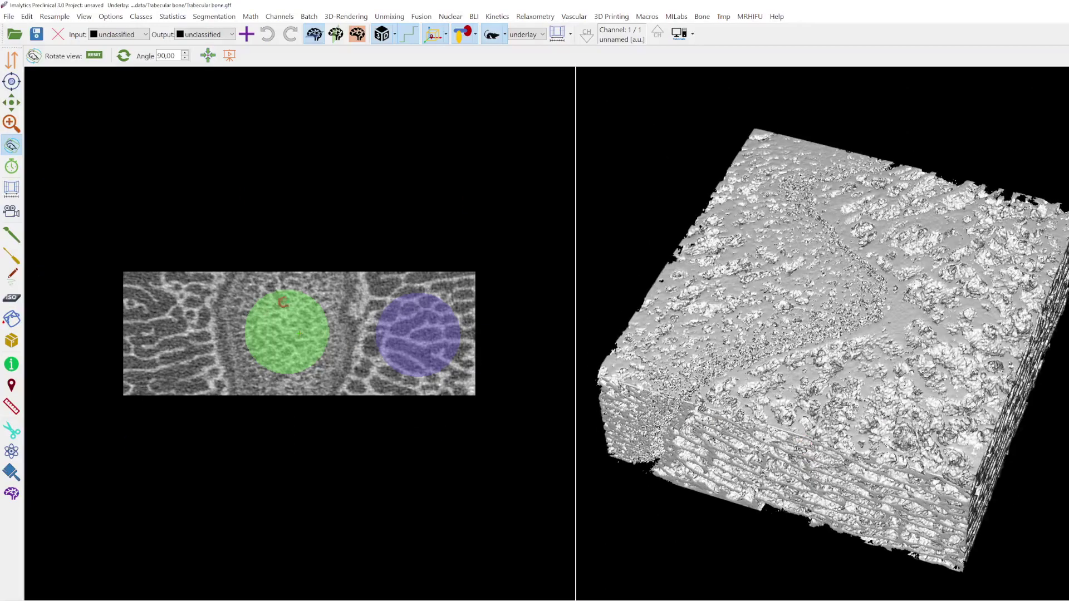
{"action": "left_click", "coordinate": [117, 35]}
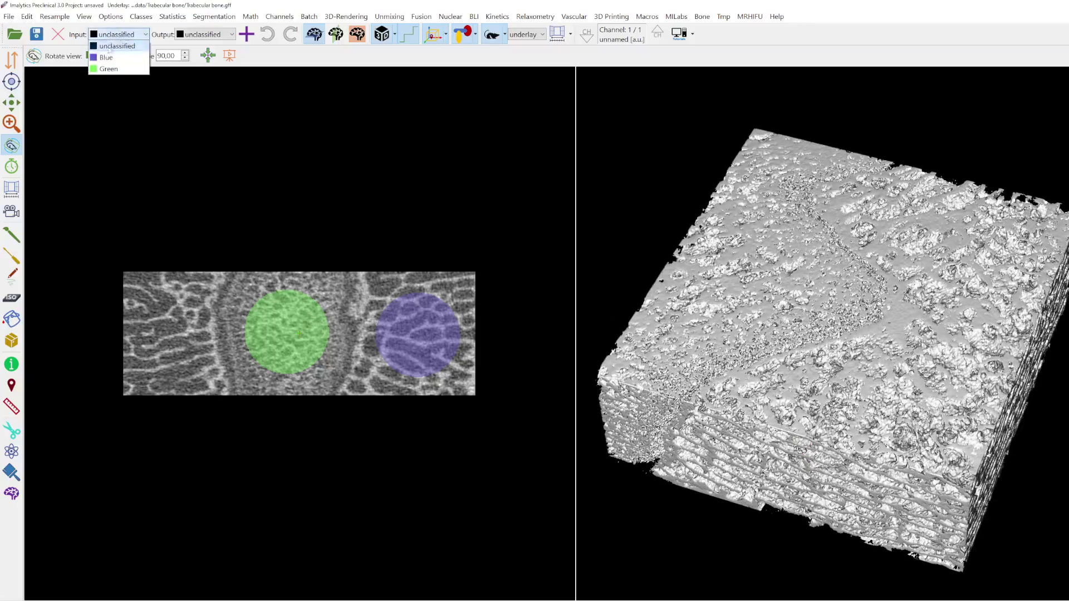
{"action": "left_click", "coordinate": [269, 346]}
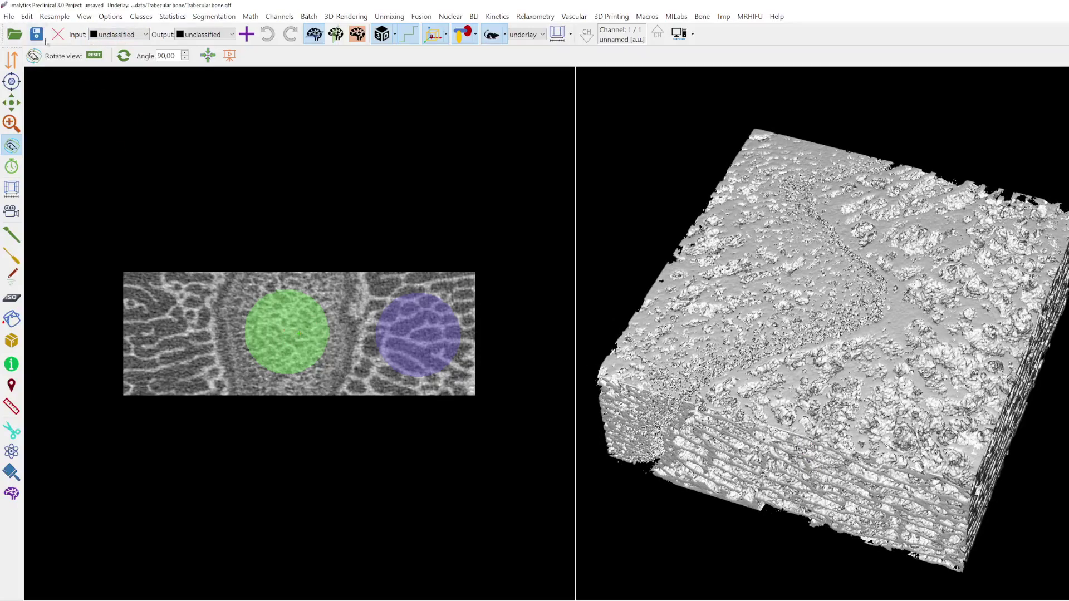
{"action": "left_click", "coordinate": [28, 17]}
{"action": "mouse_move", "coordinate": [46, 53]}
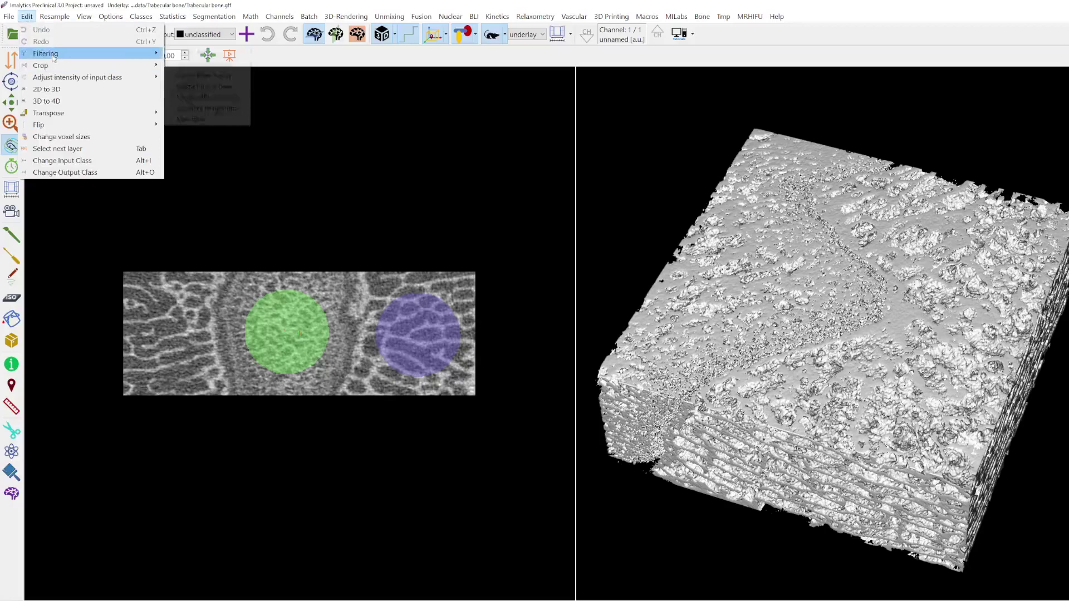
{"action": "left_click", "coordinate": [211, 54]}
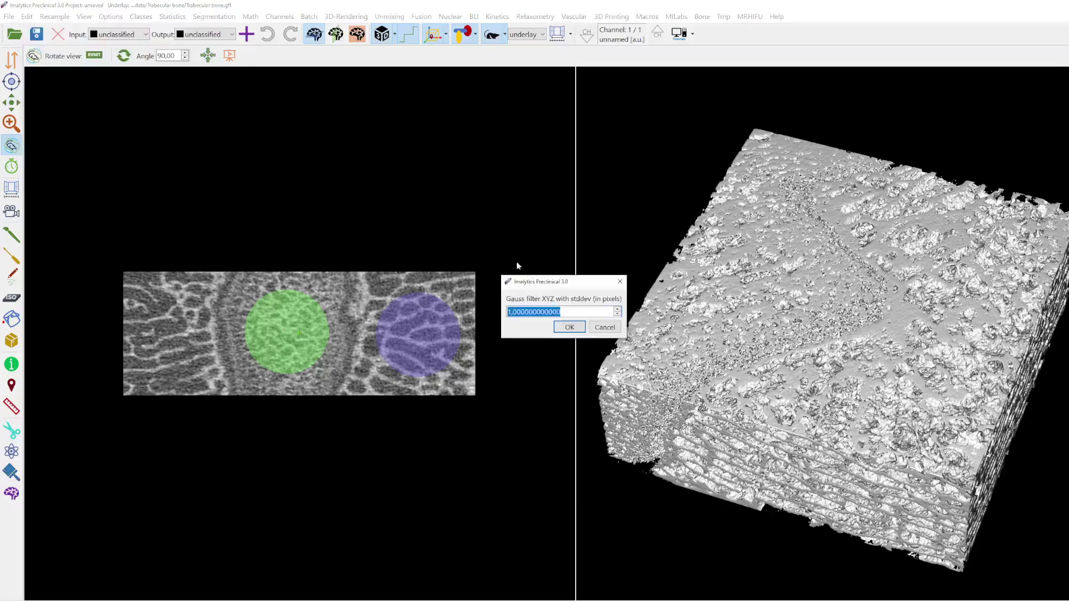
{"action": "left_click", "coordinate": [568, 326]}
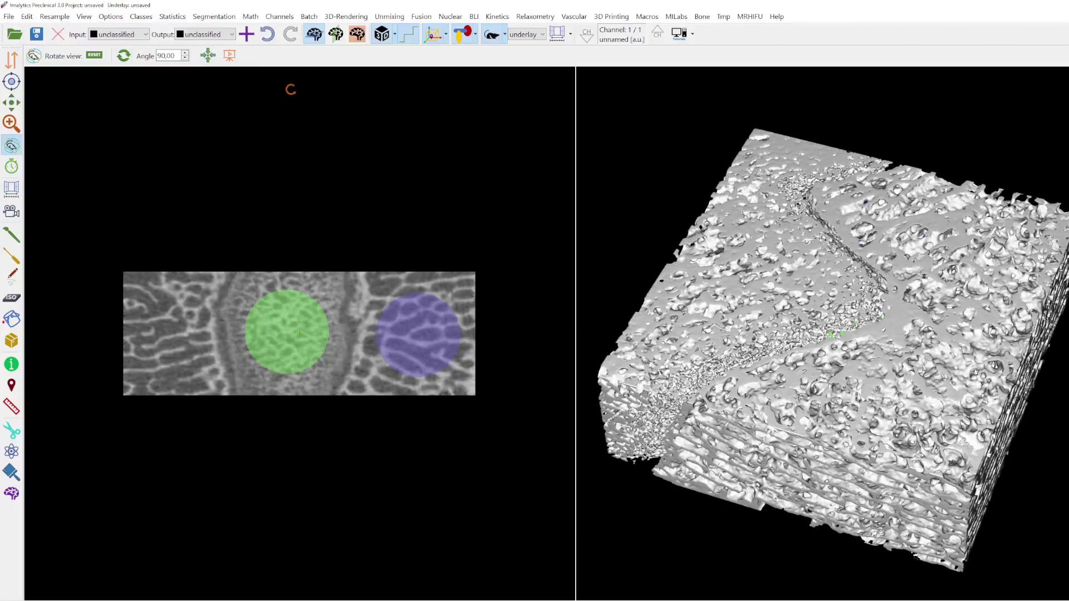
{"action": "left_click", "coordinate": [268, 34]}
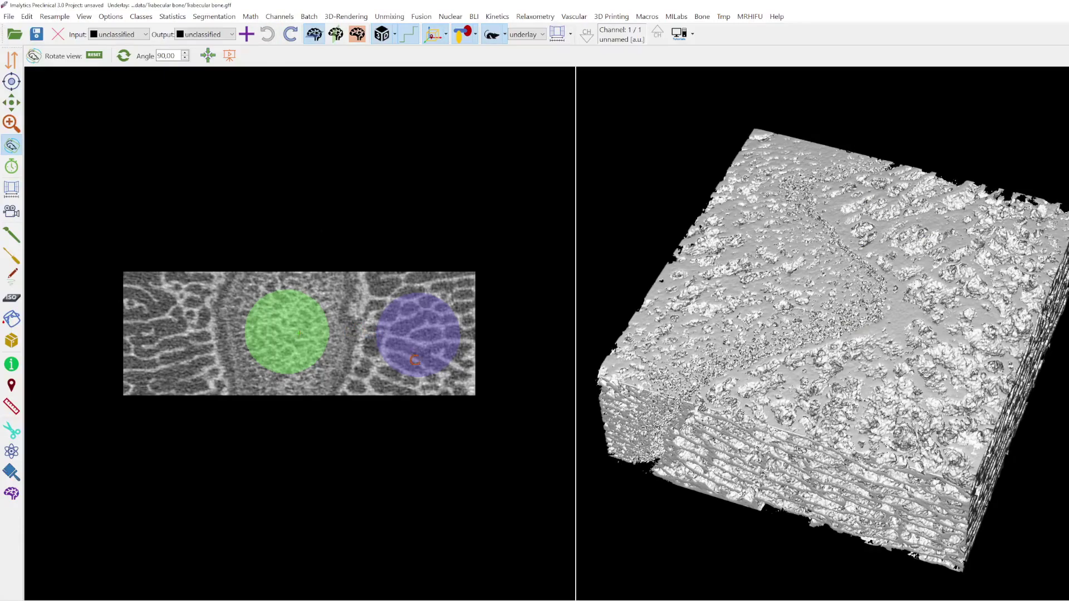
{"action": "right_click", "coordinate": [276, 334]}
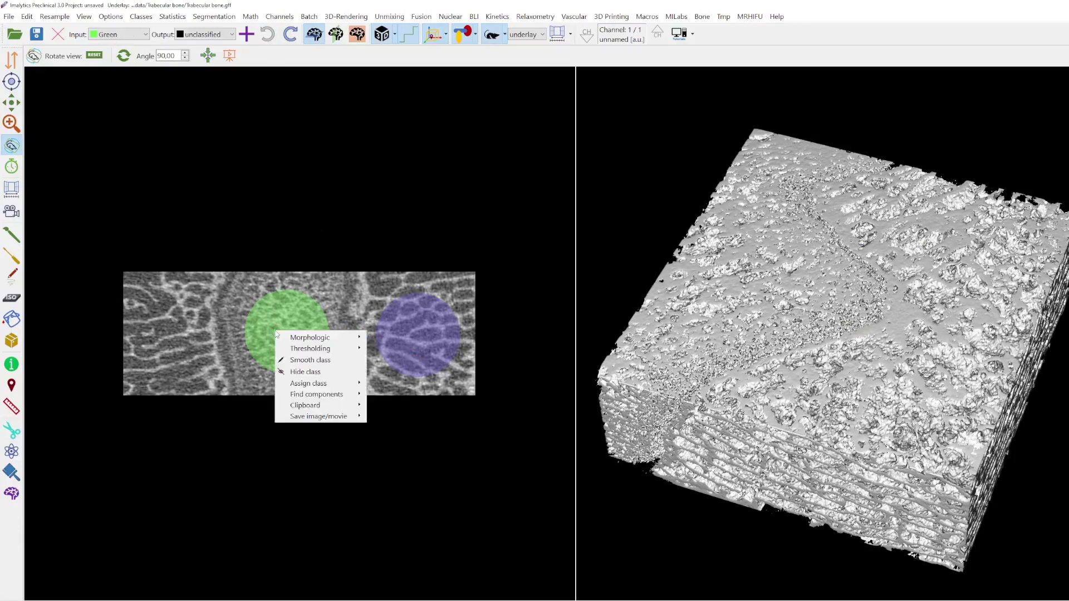
{"action": "mouse_move", "coordinate": [310, 337]}
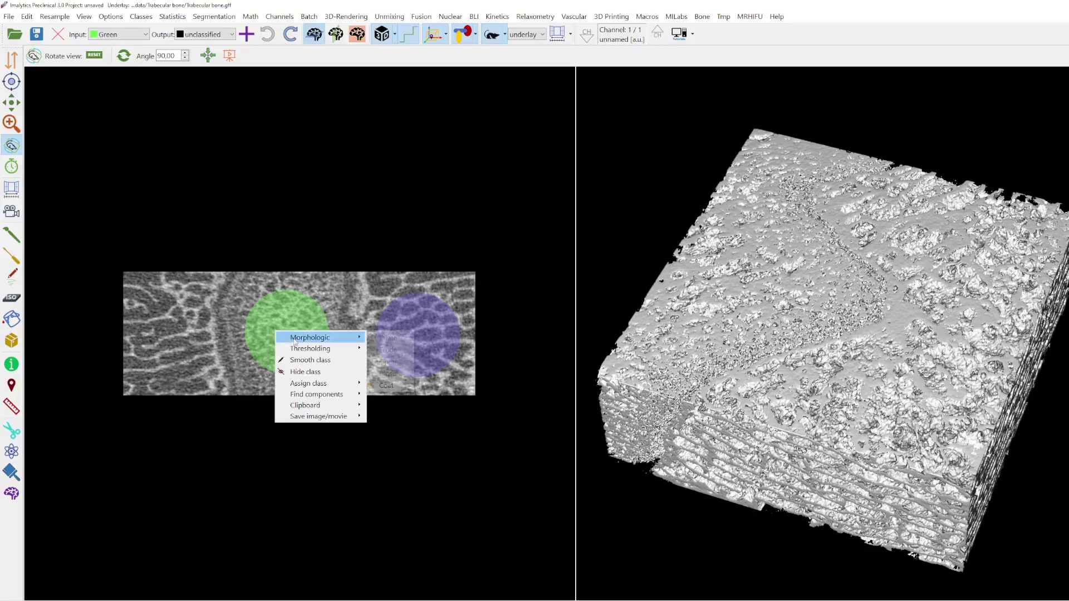
{"action": "left_click", "coordinate": [386, 337]}
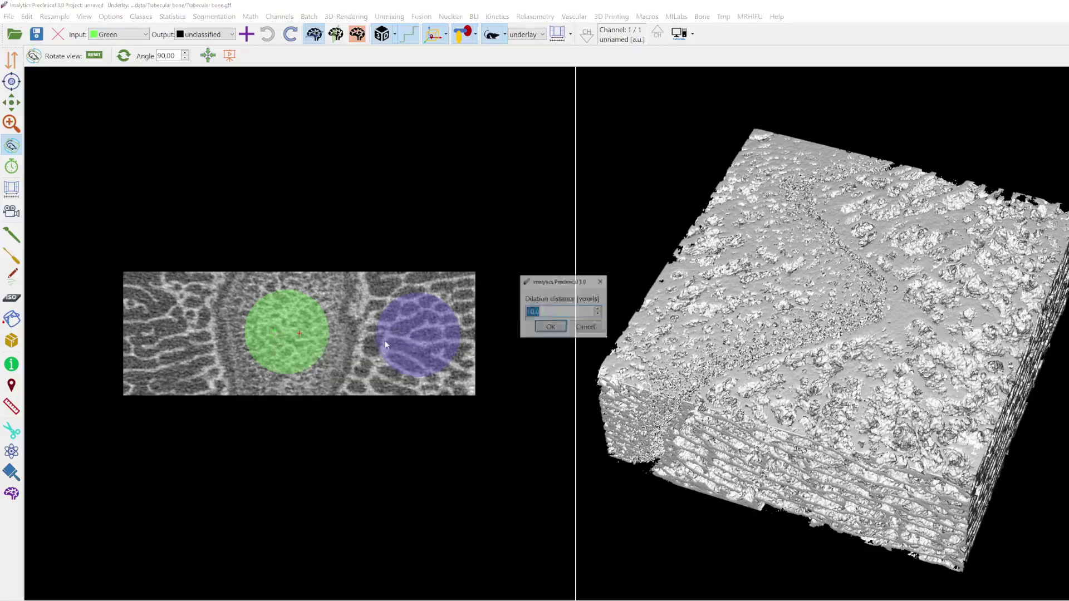
{"action": "left_click", "coordinate": [552, 328]}
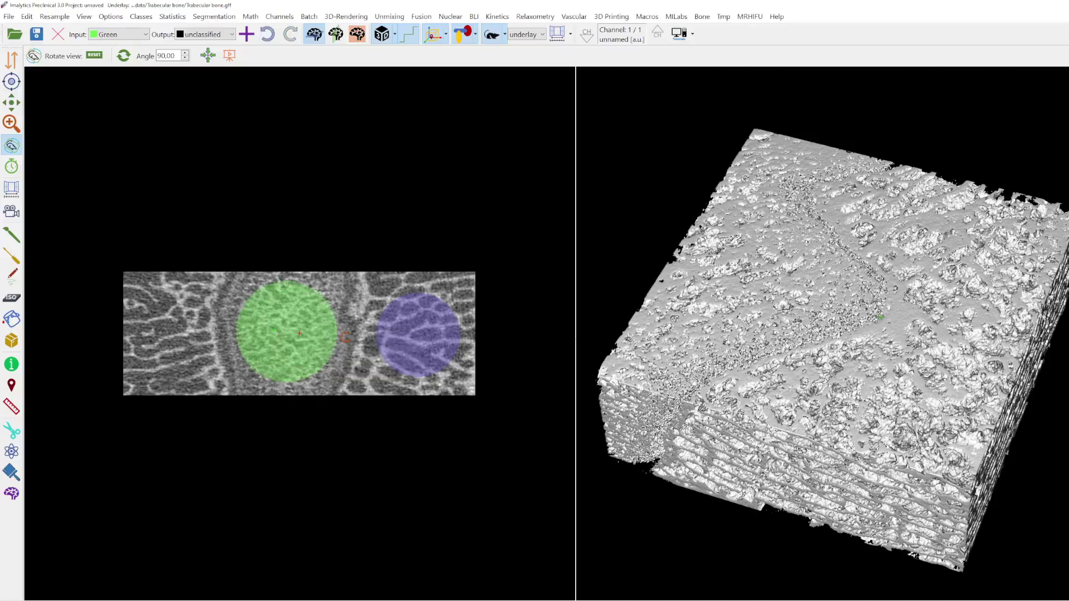
{"action": "left_click", "coordinate": [268, 34]}
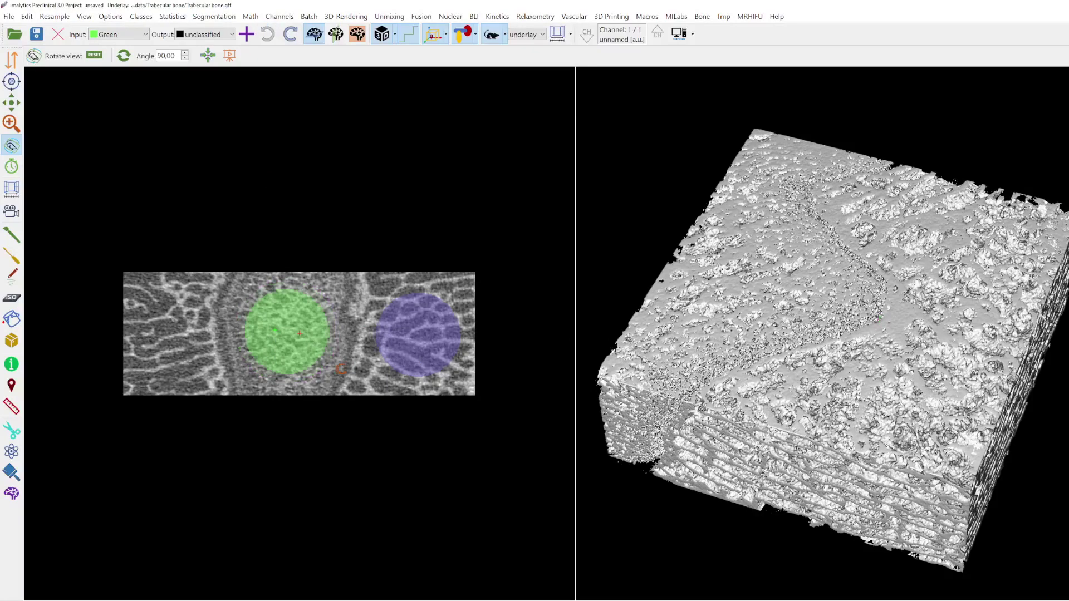
{"action": "left_click", "coordinate": [290, 33]}
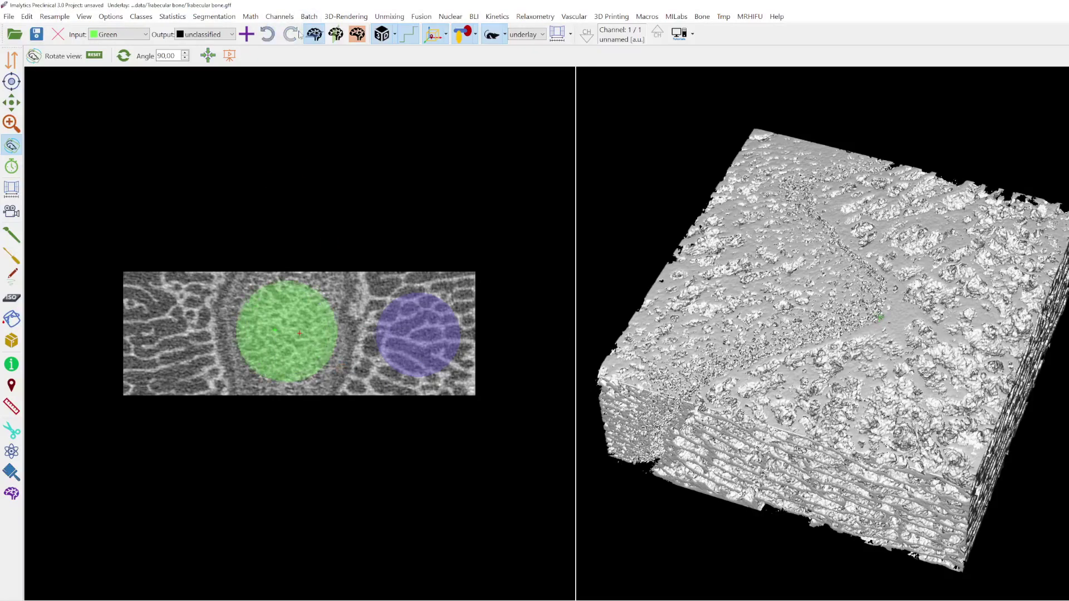
{"action": "left_click", "coordinate": [267, 33]}
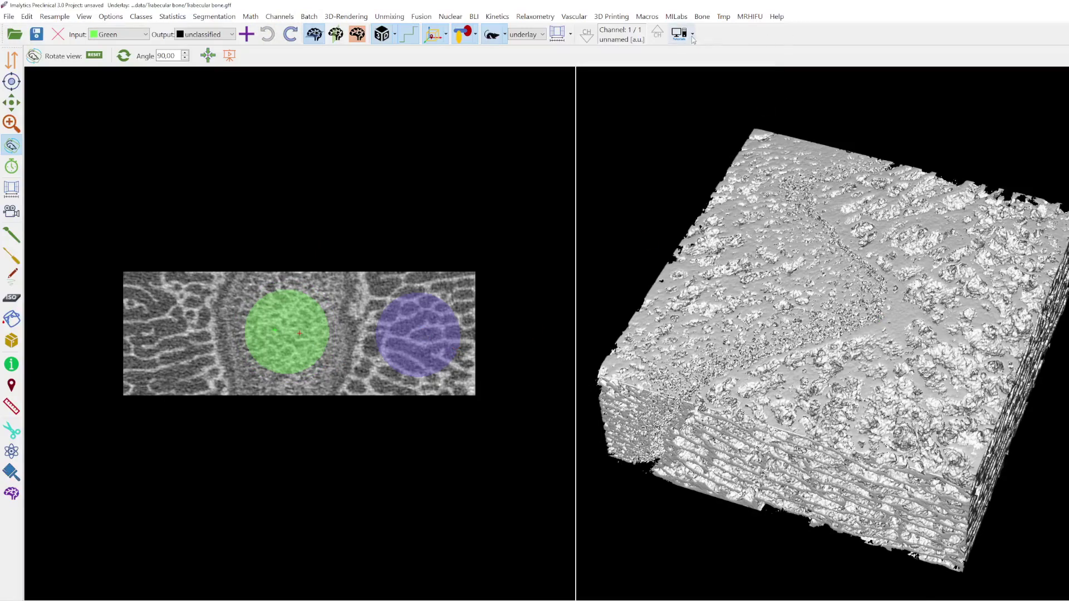
{"action": "left_click", "coordinate": [778, 15]}
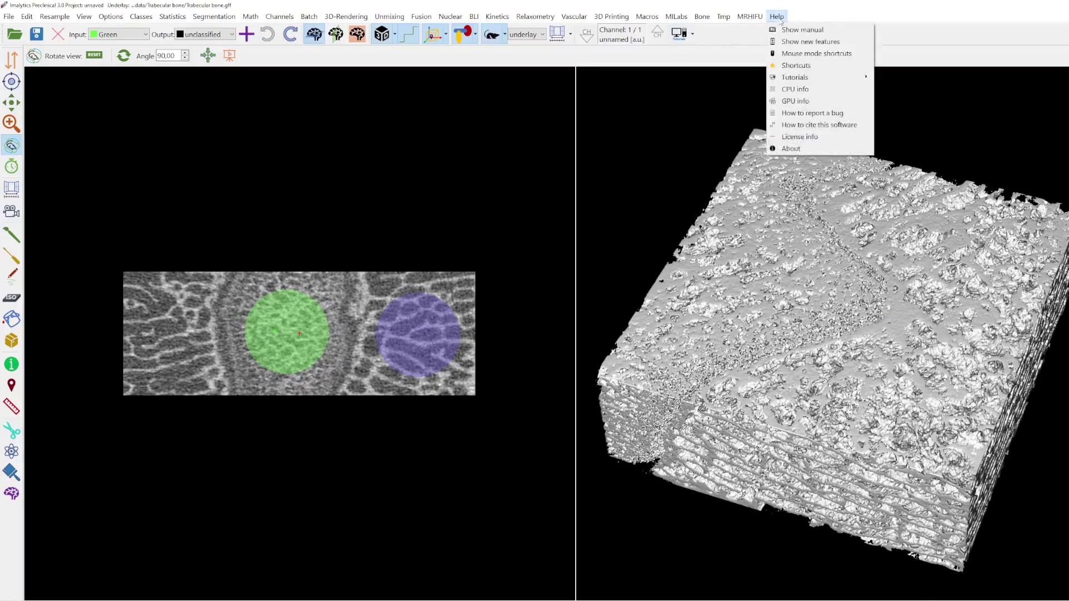
{"action": "left_click", "coordinate": [802, 30]}
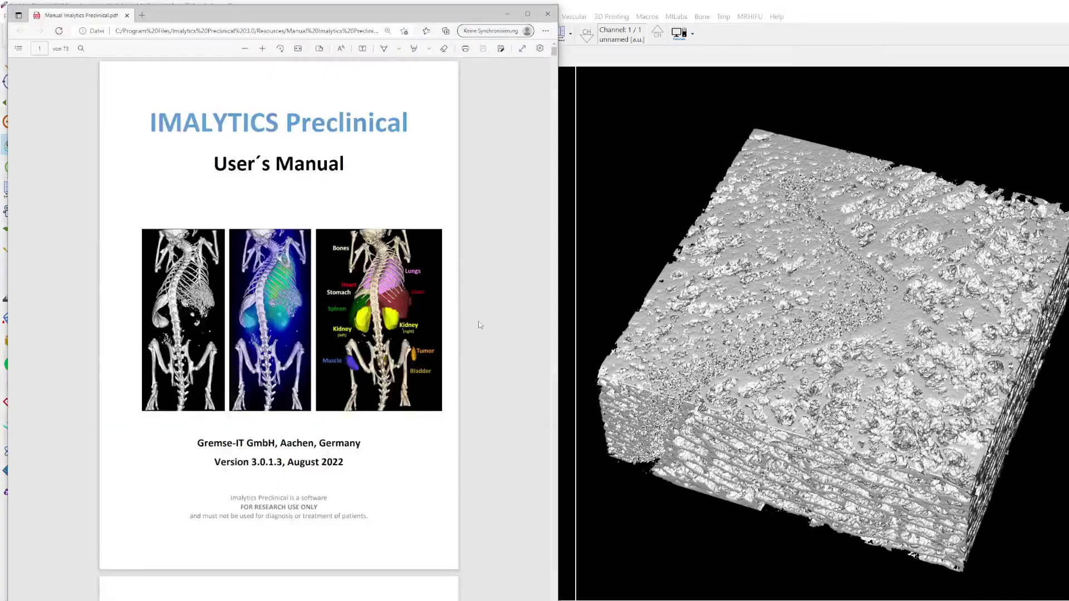
{"action": "scroll", "coordinate": [384, 322], "scroll_direction": "down", "scroll_amount": 5}
{"action": "scroll", "coordinate": [293, 334], "scroll_direction": "down", "scroll_amount": 10}
{"action": "scroll", "coordinate": [249, 355], "scroll_direction": "down", "scroll_amount": 10}
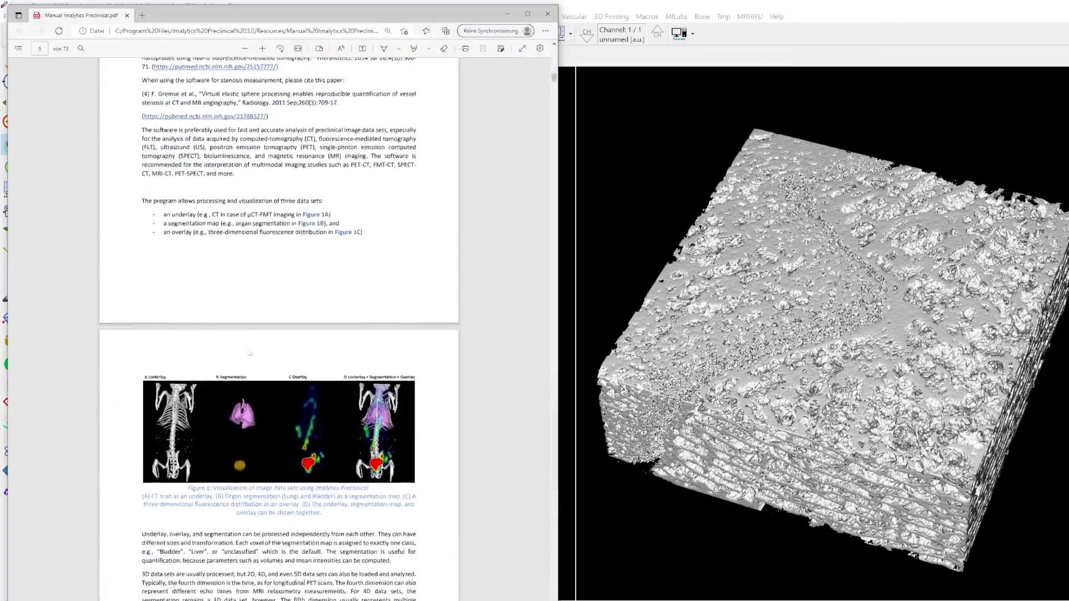
{"action": "scroll", "coordinate": [250, 354], "scroll_direction": "down", "scroll_amount": 3}
{"action": "scroll", "coordinate": [243, 356], "scroll_direction": "down", "scroll_amount": 3}
{"action": "scroll", "coordinate": [229, 357], "scroll_direction": "down", "scroll_amount": 3}
{"action": "scroll", "coordinate": [213, 361], "scroll_direction": "down", "scroll_amount": 2}
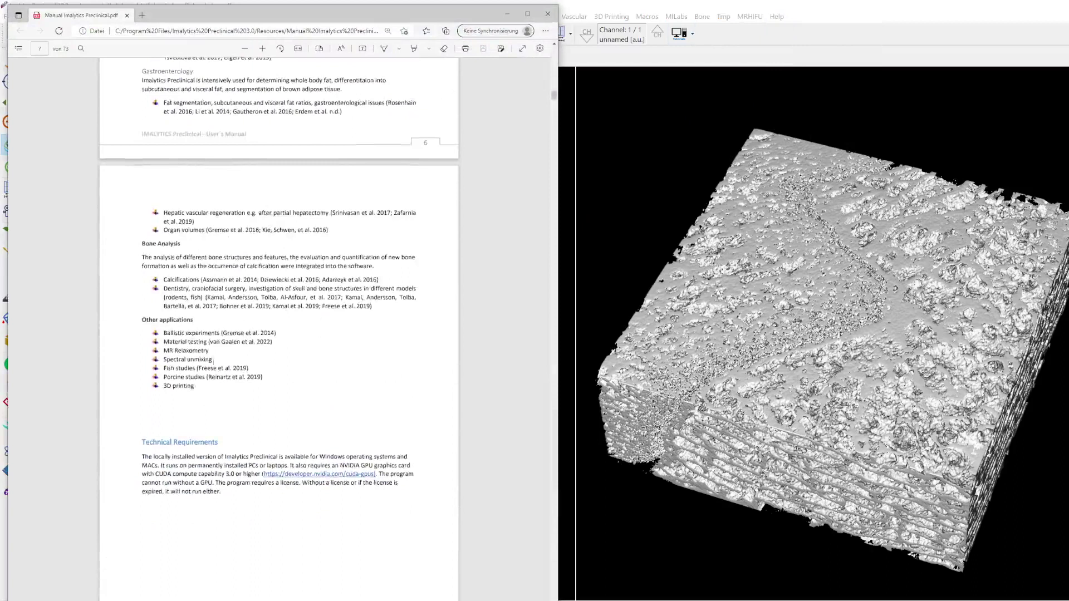
{"action": "scroll", "coordinate": [213, 361], "scroll_direction": "down", "scroll_amount": 5}
{"action": "scroll", "coordinate": [217, 372], "scroll_direction": "down", "scroll_amount": 2}
{"action": "scroll", "coordinate": [222, 384], "scroll_direction": "down", "scroll_amount": 7}
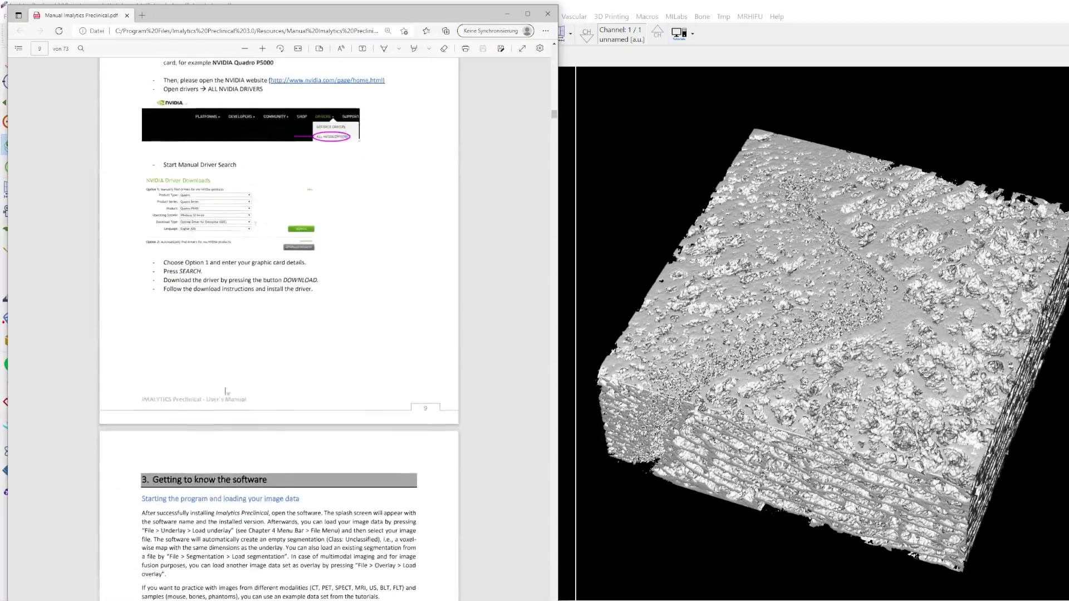
{"action": "scroll", "coordinate": [226, 393], "scroll_direction": "down", "scroll_amount": 8}
{"action": "scroll", "coordinate": [375, 275], "scroll_direction": "down", "scroll_amount": 1}
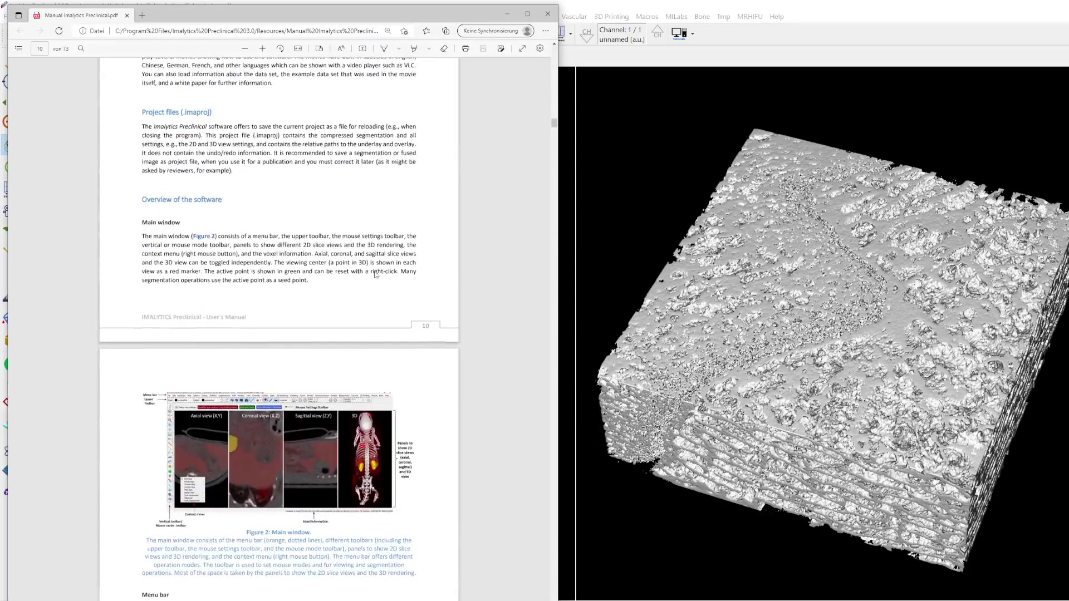
{"action": "left_click", "coordinate": [549, 15]}
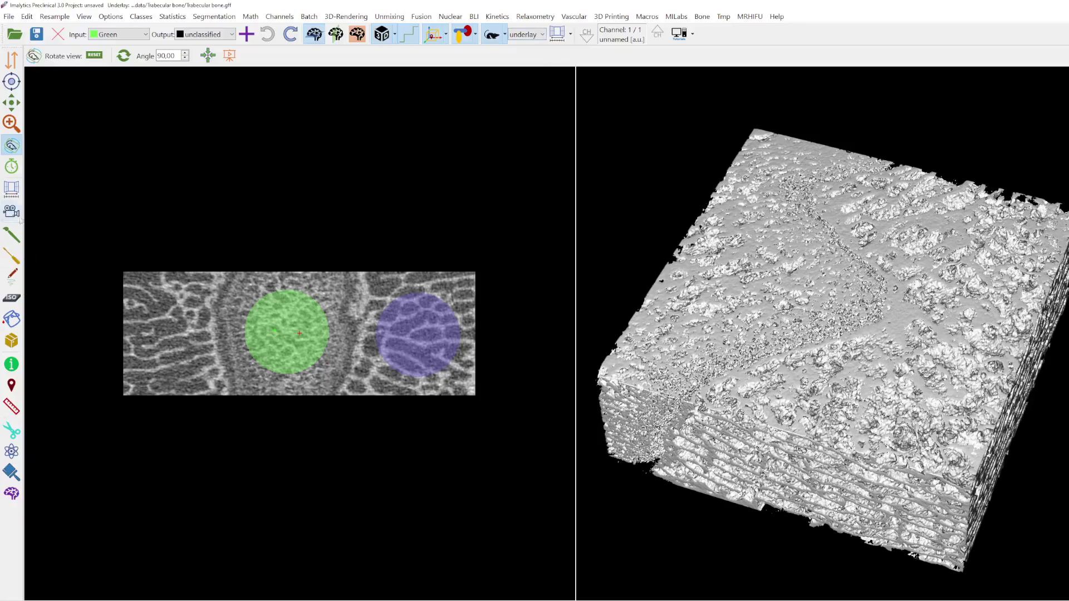
{"action": "left_click", "coordinate": [687, 41]}
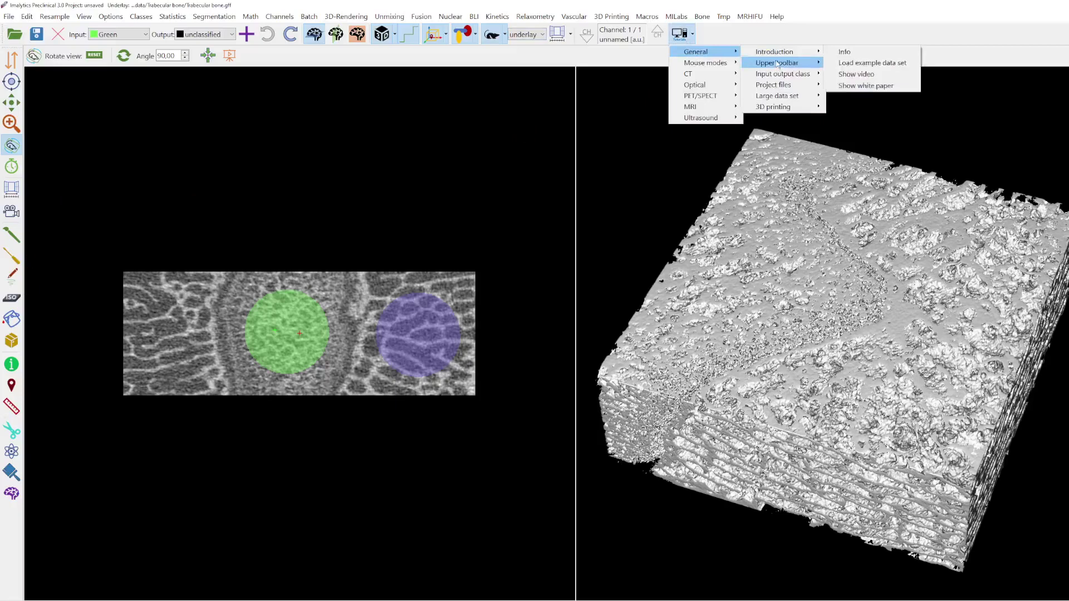
{"action": "mouse_move", "coordinate": [705, 63]}
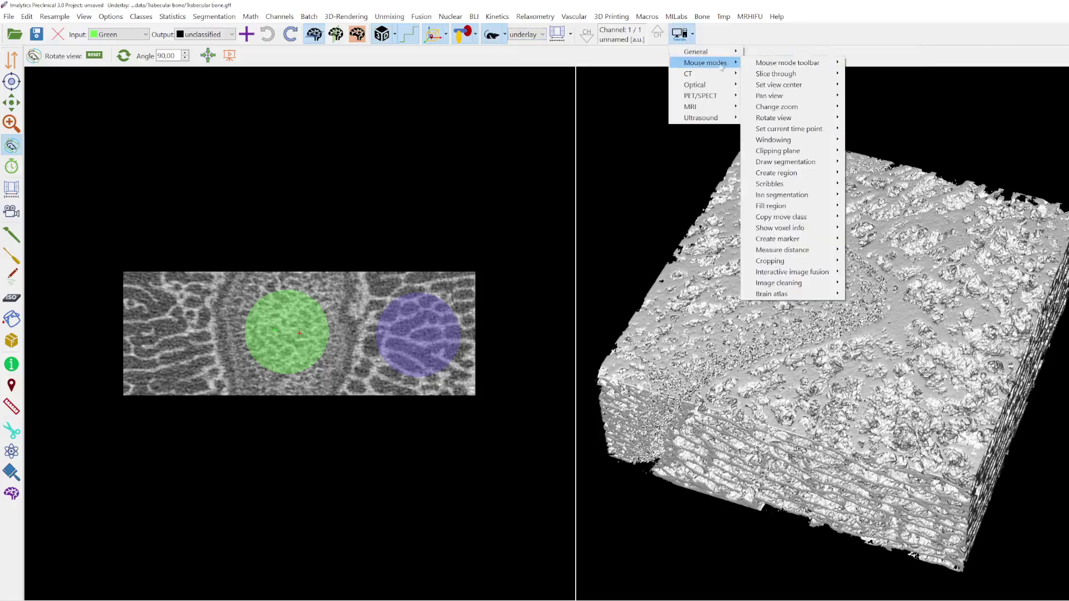
{"action": "left_click", "coordinate": [326, 189]}
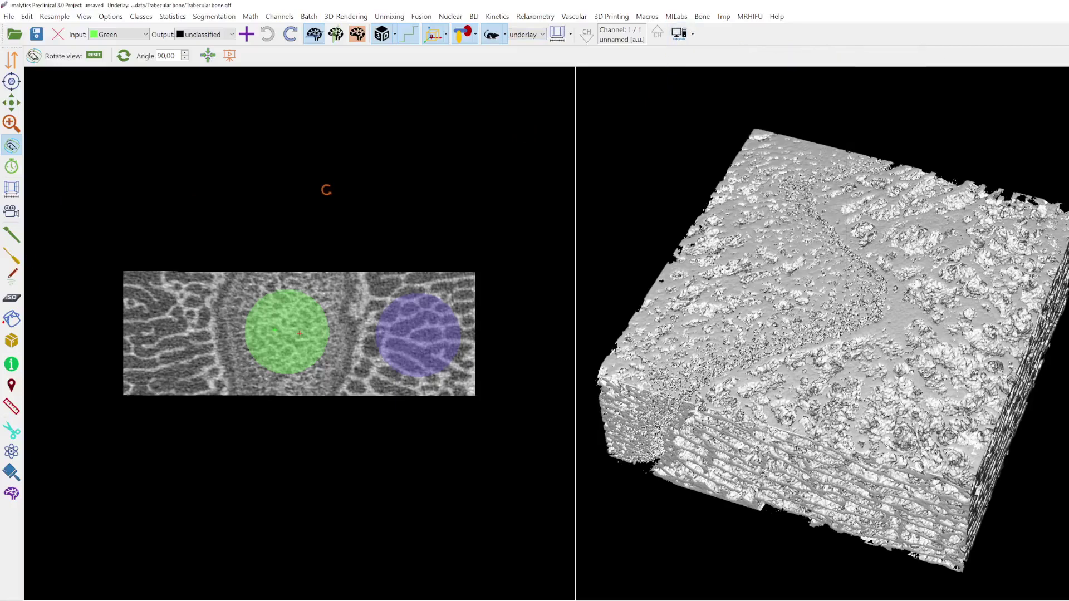